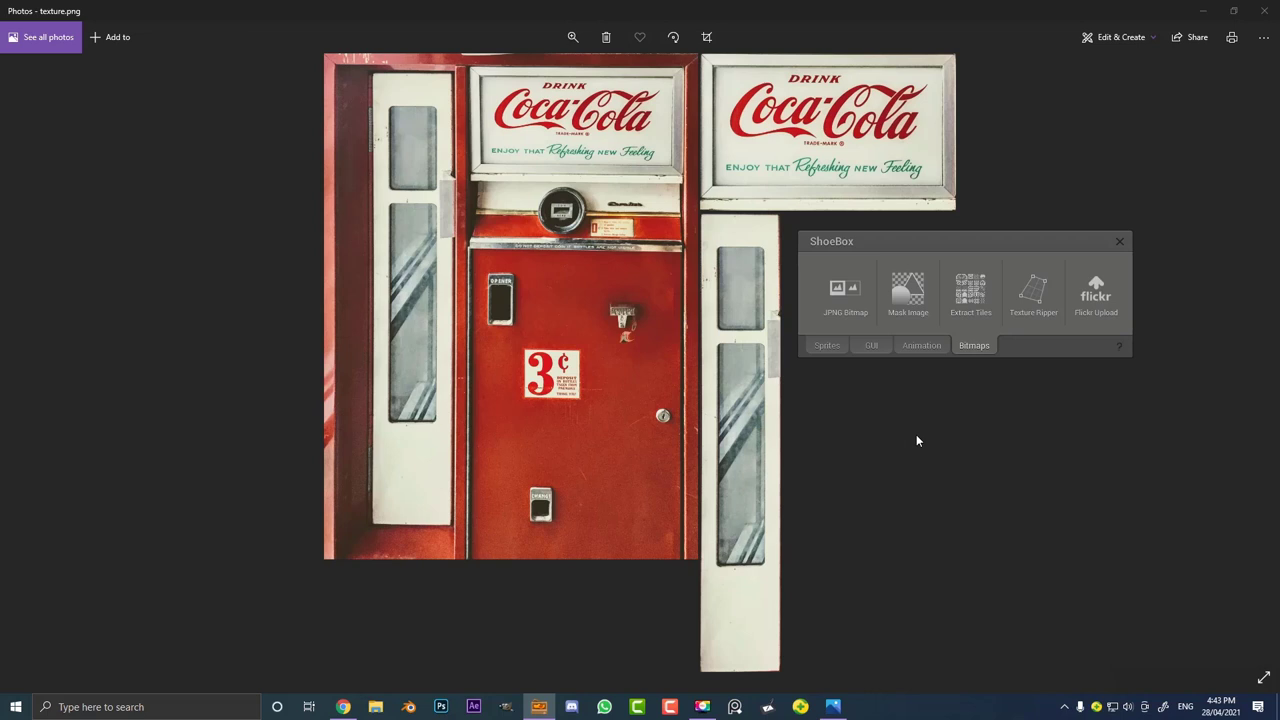
# Place the ShoeBox panel, look over the Pexels vending machine photo, and return to texture.png in Photos.
pyautogui.moveTo(878, 255)
pyautogui.mouseDown()
pyautogui.moveTo(883, 274)
pyautogui.moveTo(869, 264)
pyautogui.mouseUp()
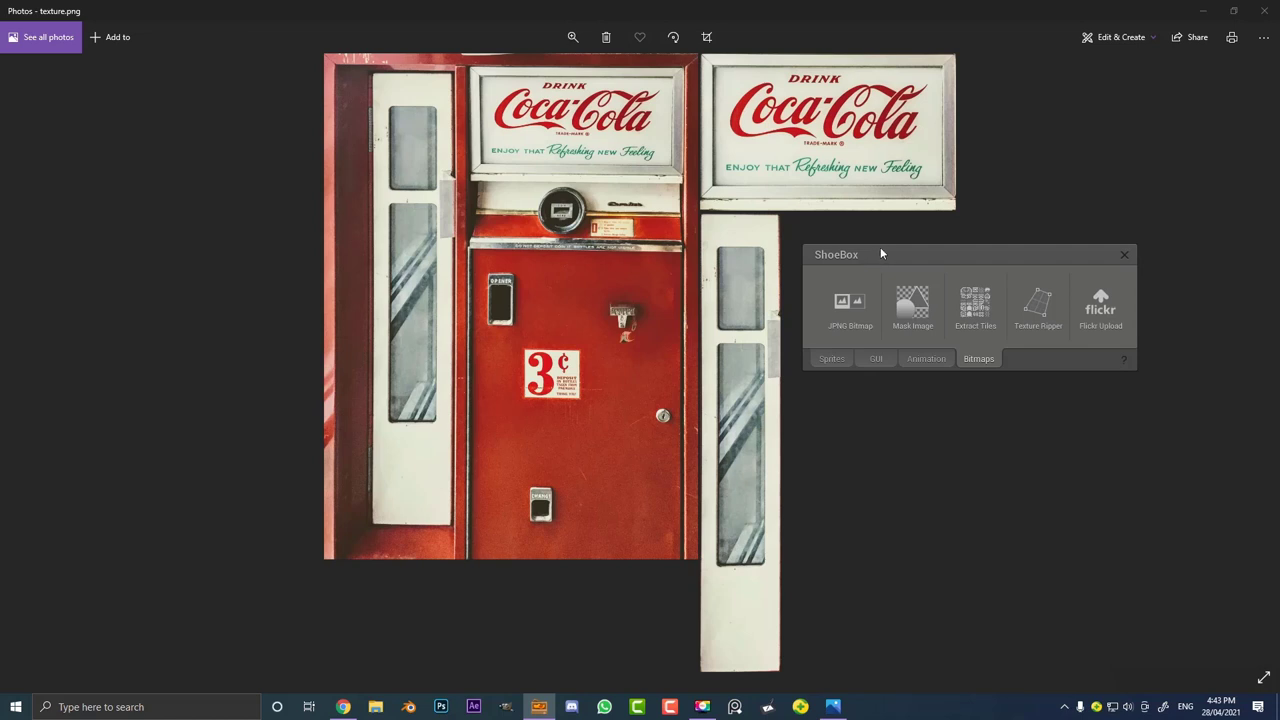
pyautogui.moveTo(880, 247); pyautogui.dragTo(893, 242)
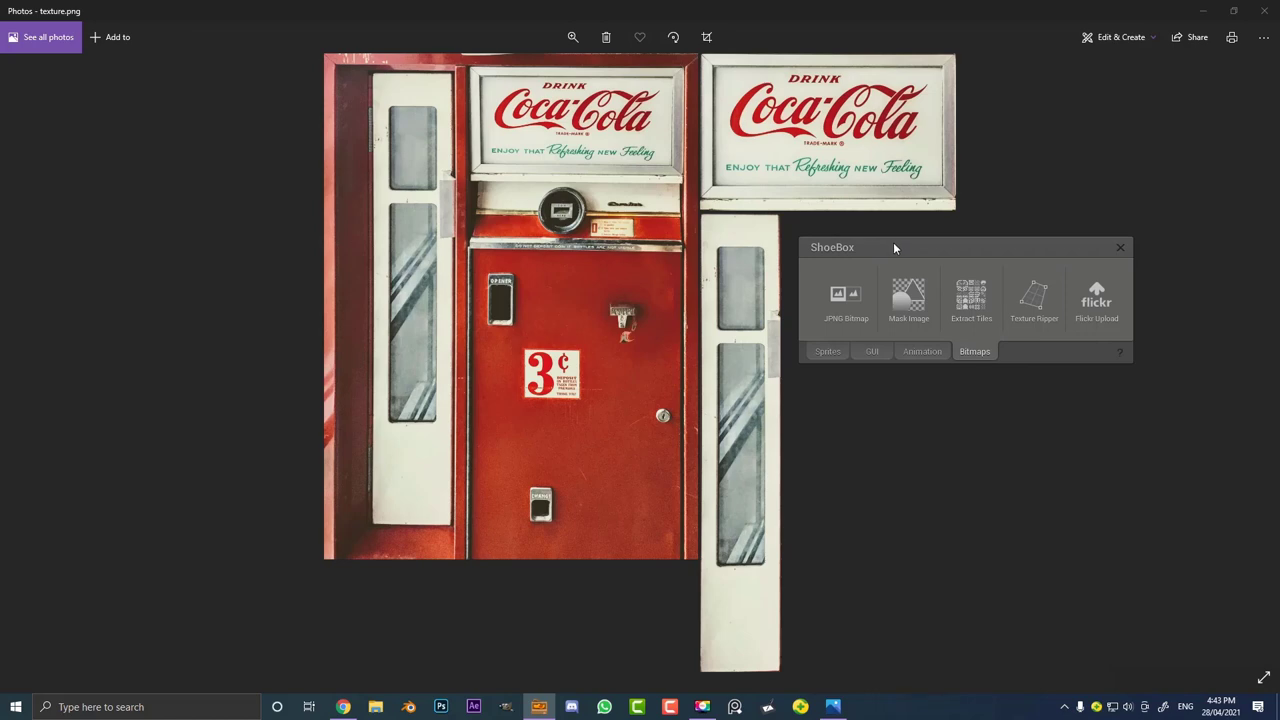
pyautogui.click(343, 706)
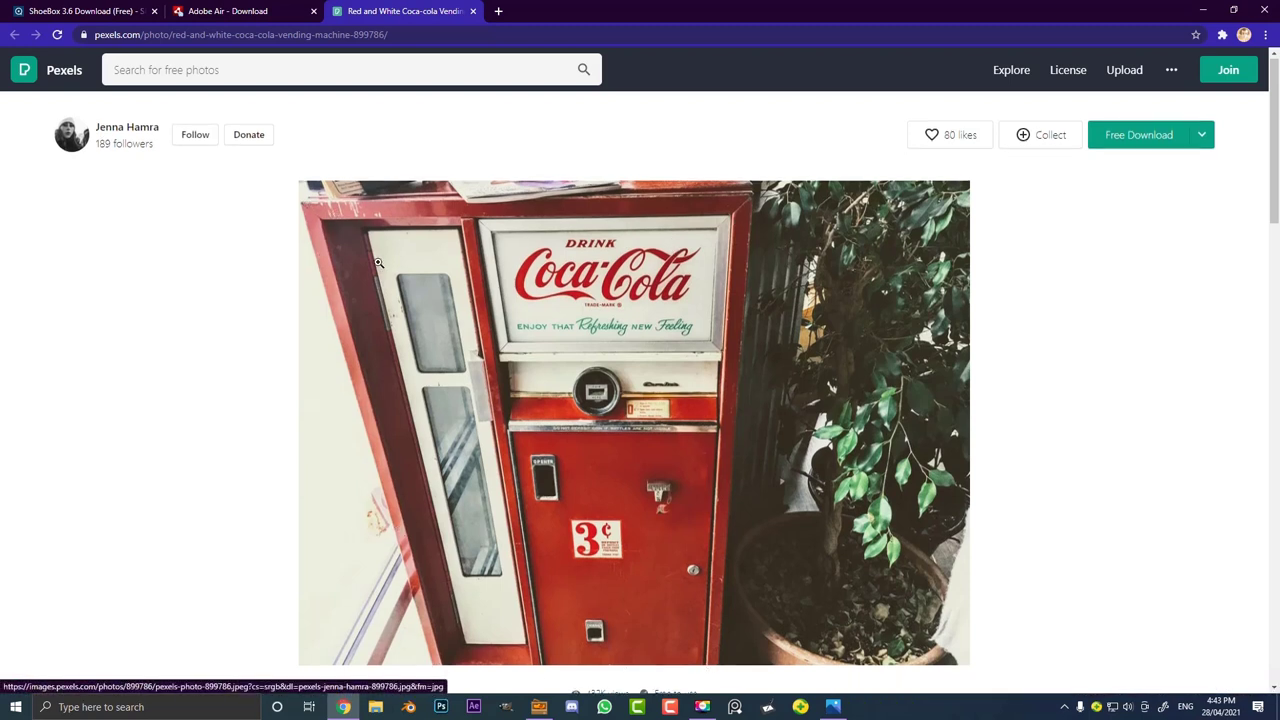
pyautogui.scroll(-1, 669, 250)
pyautogui.scroll(1, 732, 253)
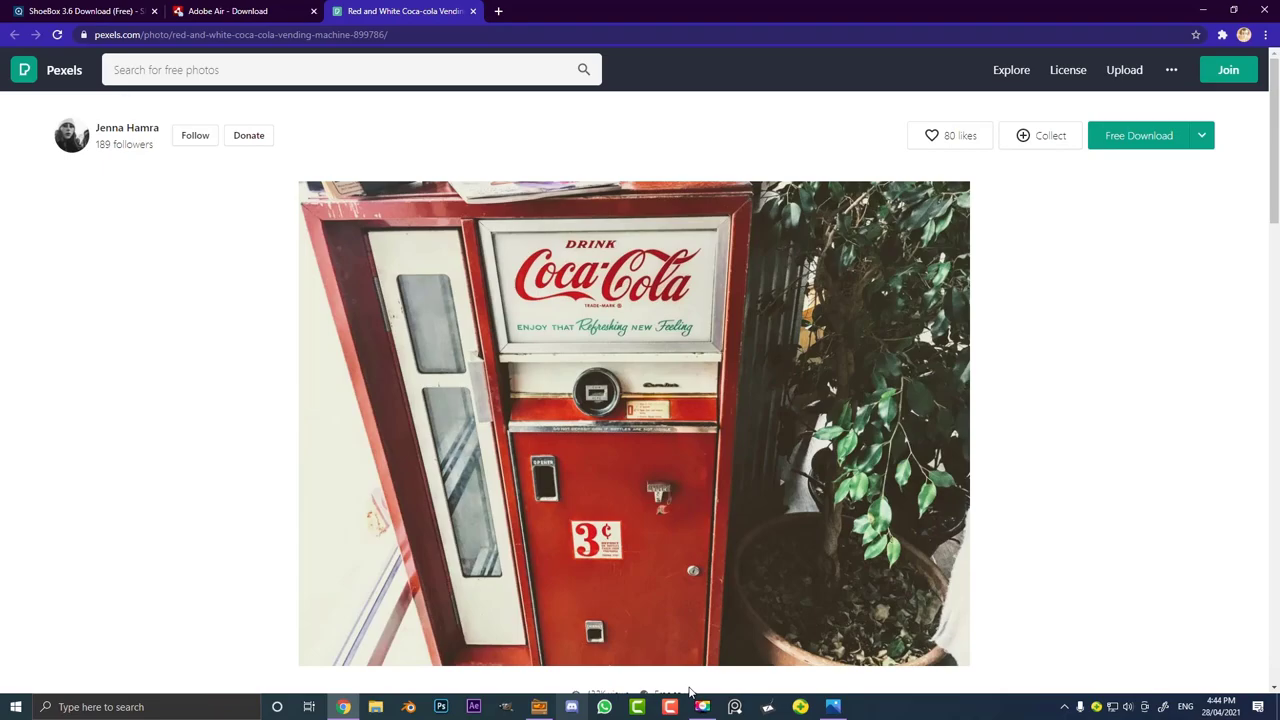
pyautogui.click(833, 707)
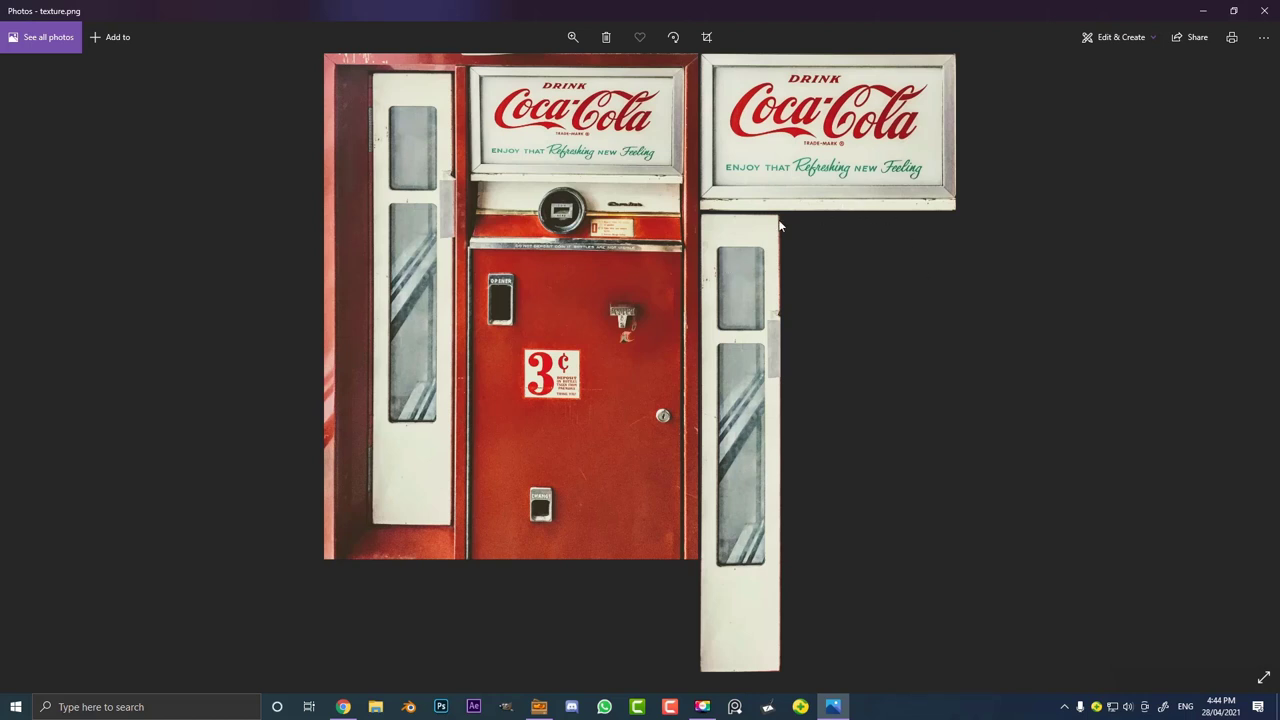
# Reopen the ShoeBox panel, nudge it slightly lower, then bring the Pexels photo page forward.
pyautogui.click(539, 706)
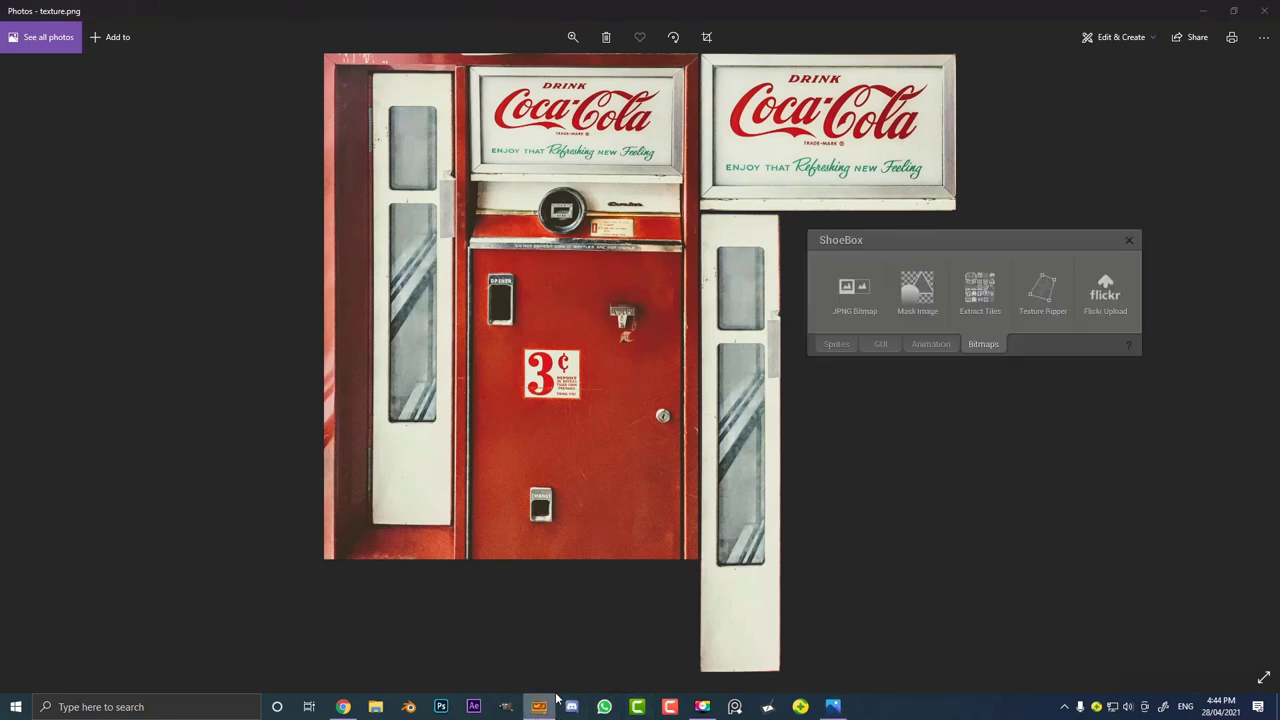
pyautogui.moveTo(848, 240)
pyautogui.mouseDown()
pyautogui.moveTo(838, 254)
pyautogui.moveTo(847, 248)
pyautogui.mouseUp()
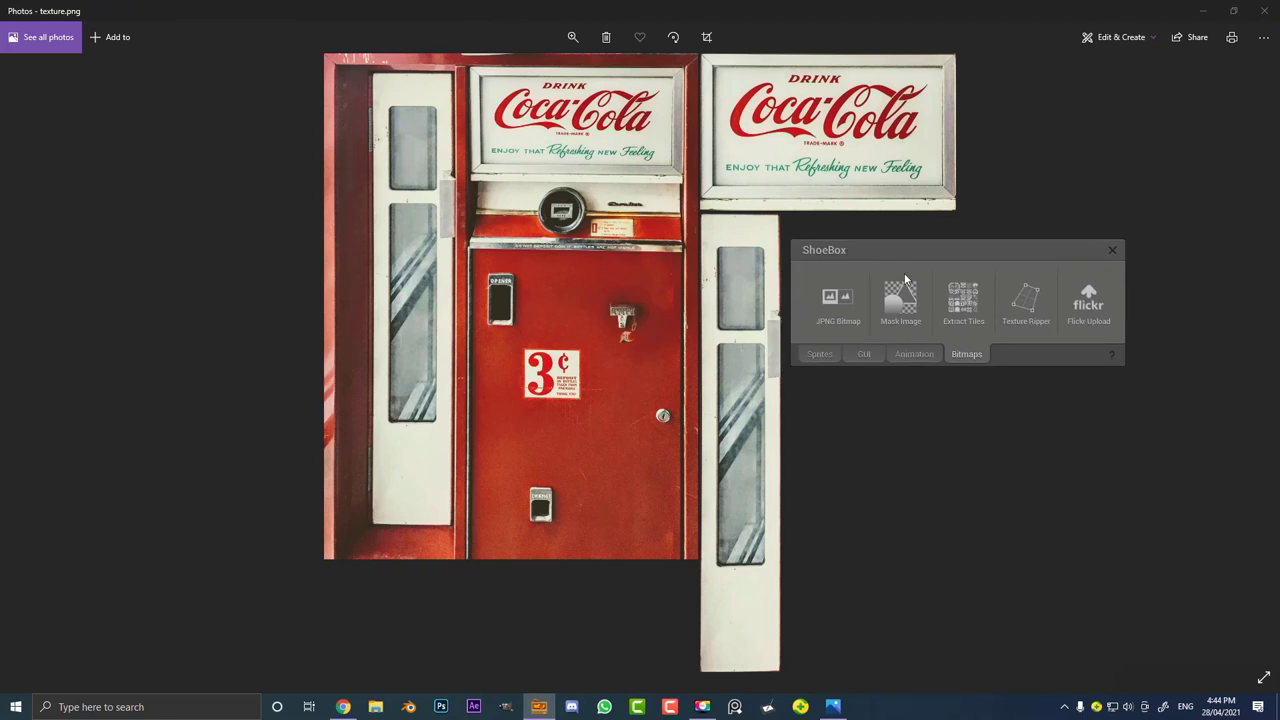
pyautogui.click(343, 706)
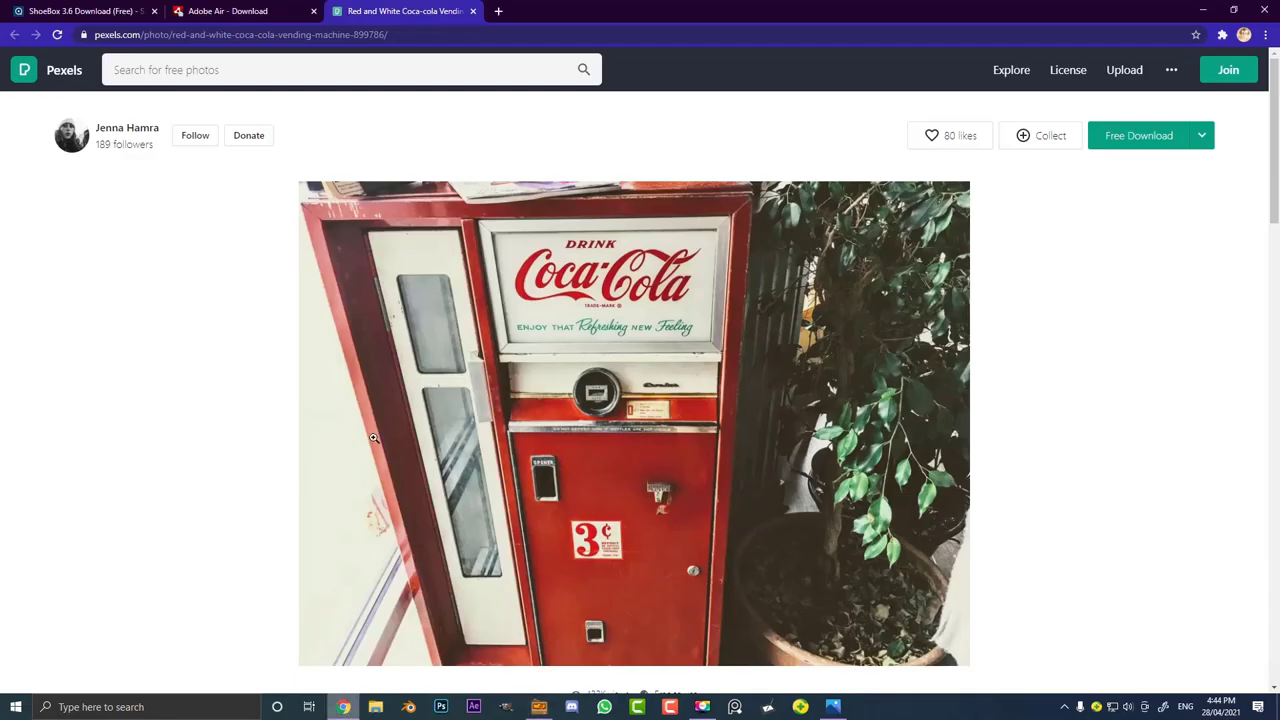
# Flip through the ShoeBox 3.6, Adobe Air and Pexels vending machine tabs in Chrome.
pyautogui.click(85, 11)
pyautogui.click(228, 11)
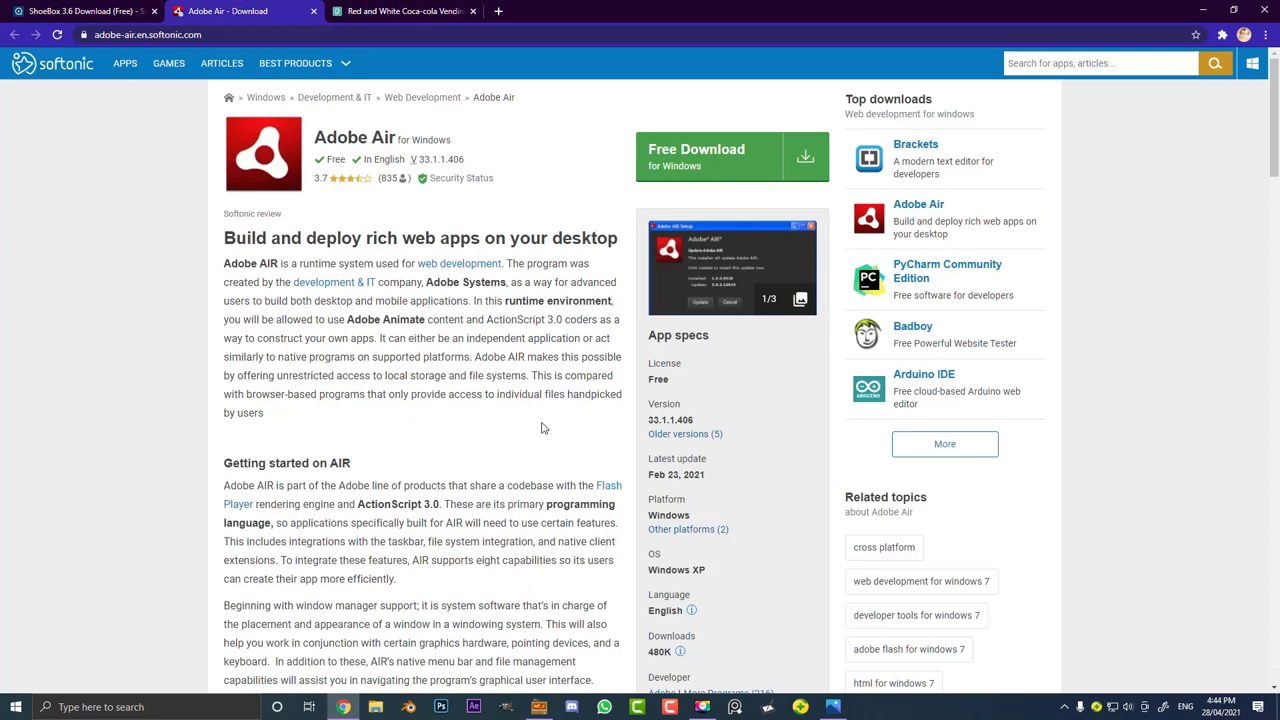
pyautogui.click(108, 10)
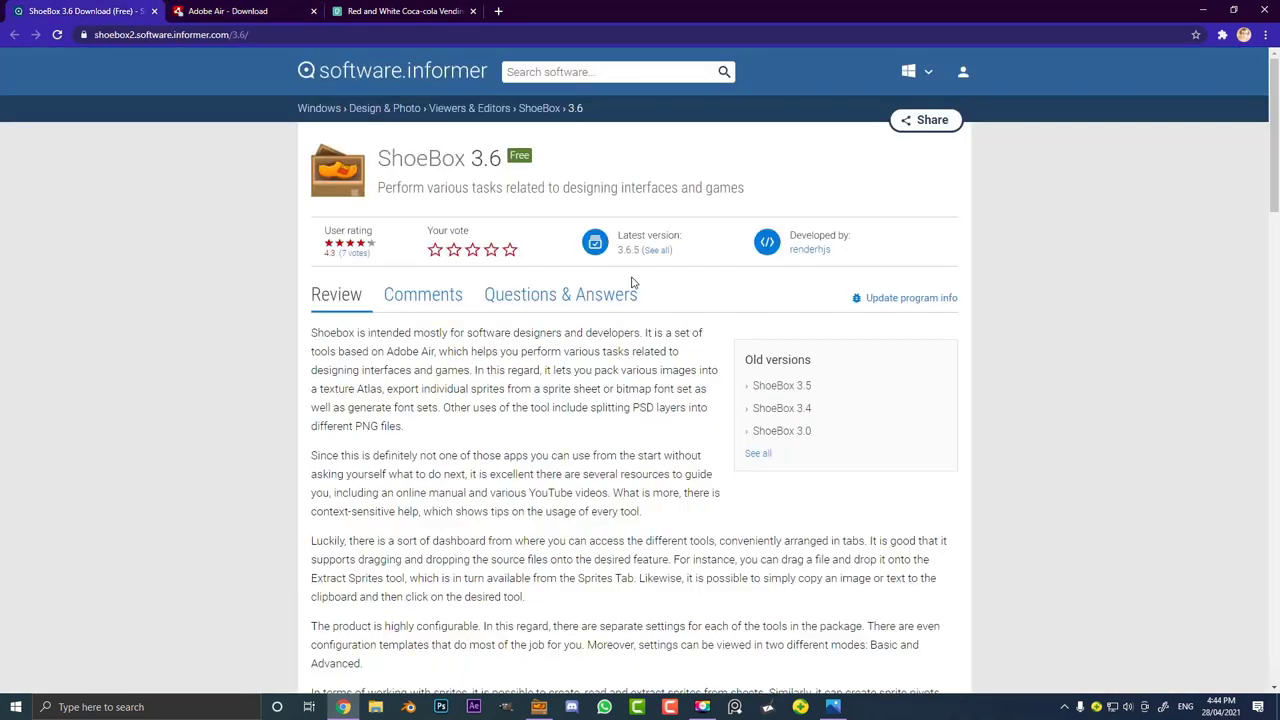
pyautogui.click(380, 10)
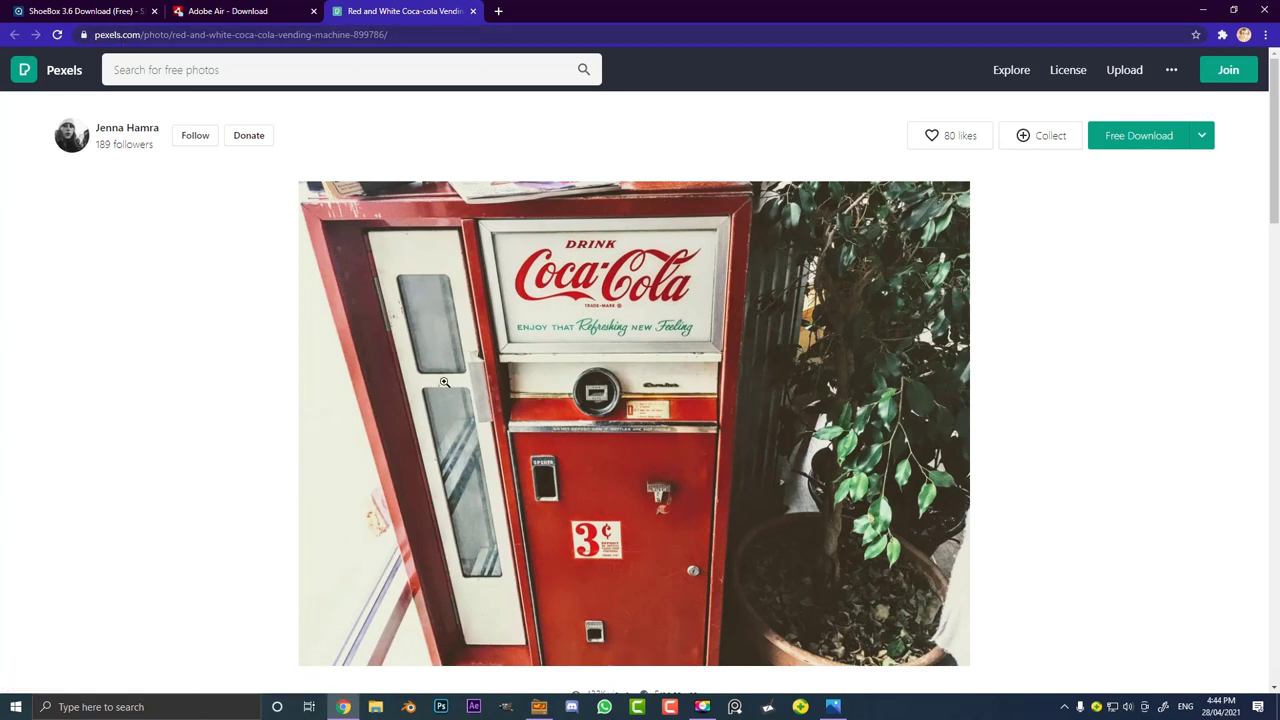
pyautogui.scroll(-1, 700, 390)
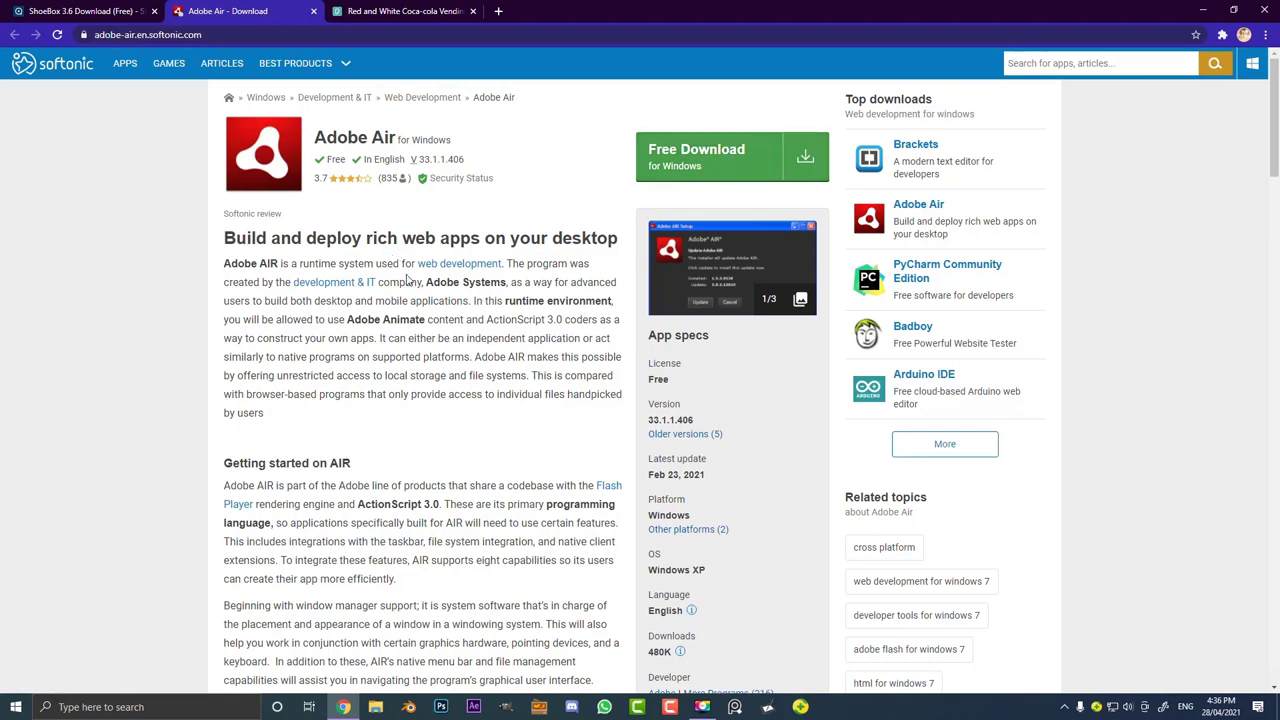
# Look over the ShoeBox 3.6 and Adobe Air download pages, then minimize Chrome to the desktop.
pyautogui.click(118, 8)
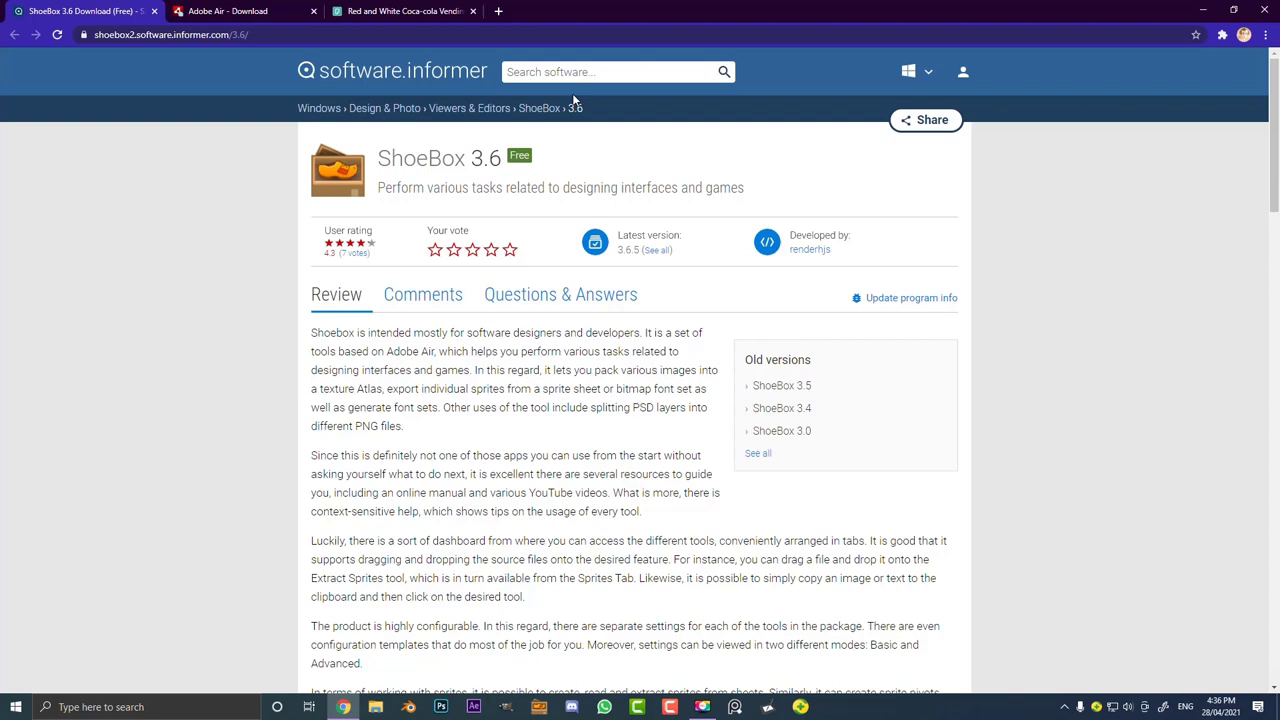
pyautogui.scroll(-4, 569, 520)
pyautogui.scroll(4, 569, 520)
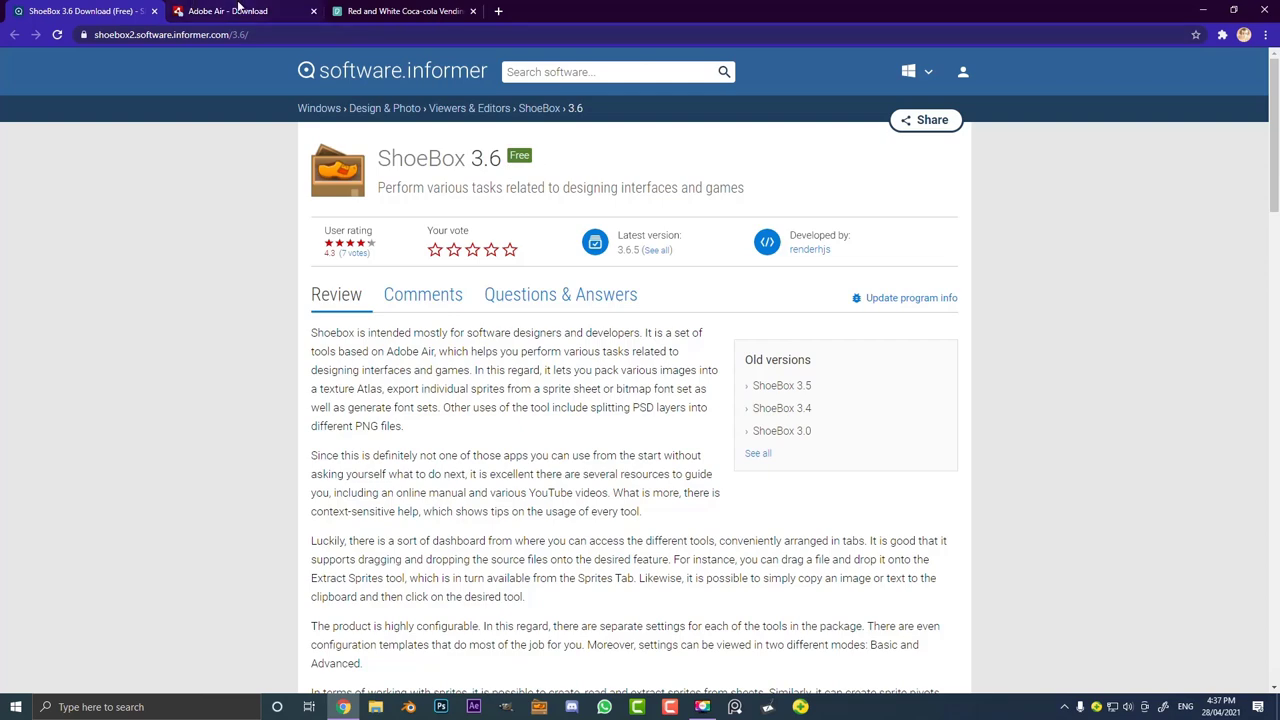
pyautogui.click(181, 8)
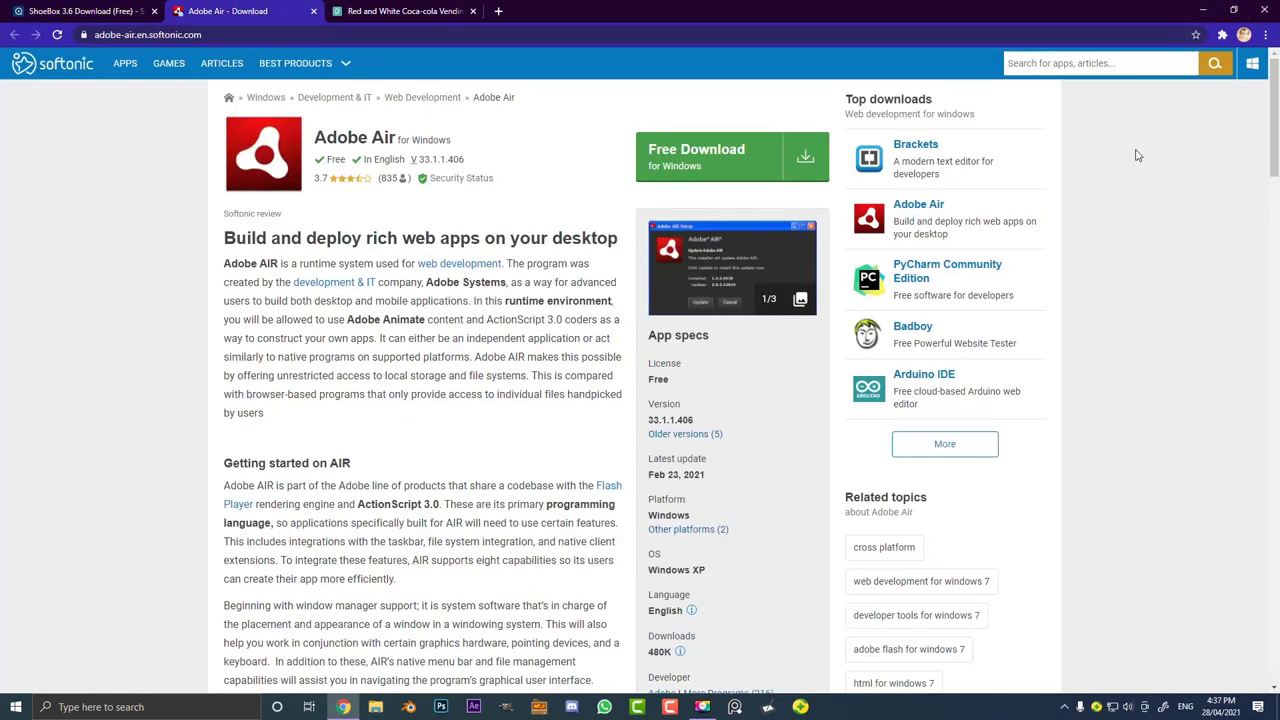
pyautogui.click(1203, 10)
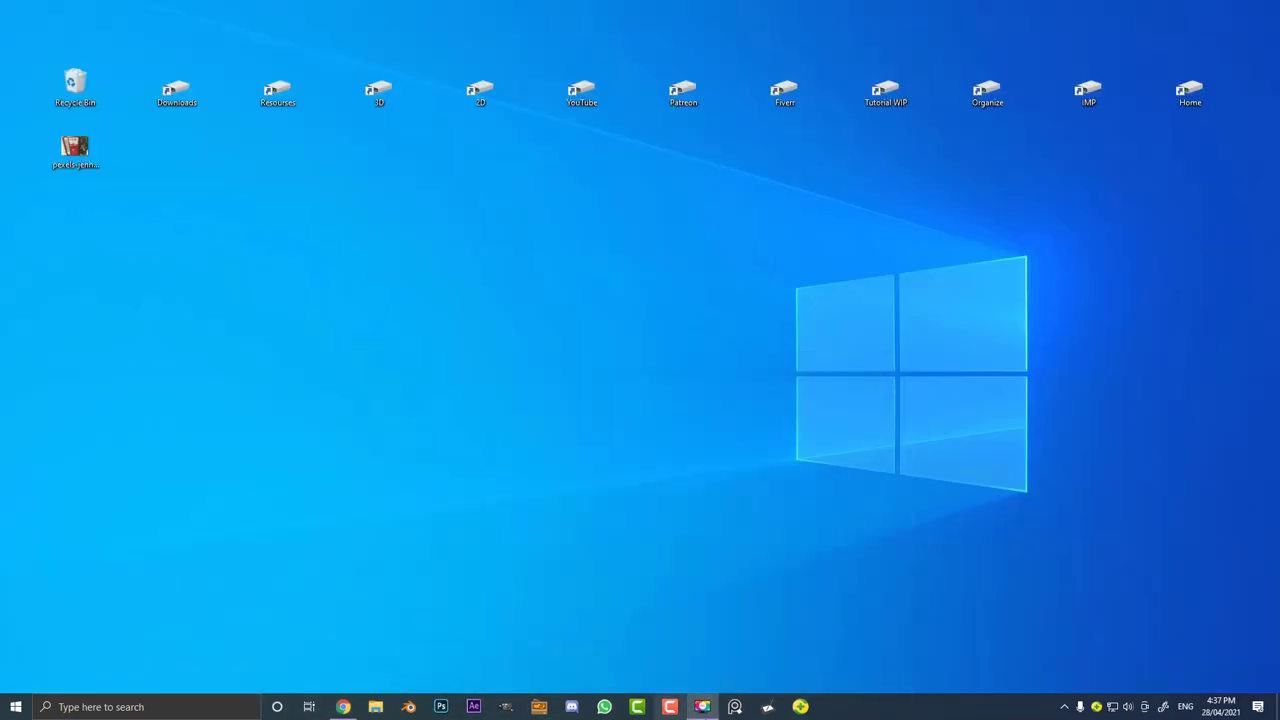
# View the downloaded vending machine JPG in Photos, then return to its Pexels page in Chrome.
pyautogui.click(540, 709)
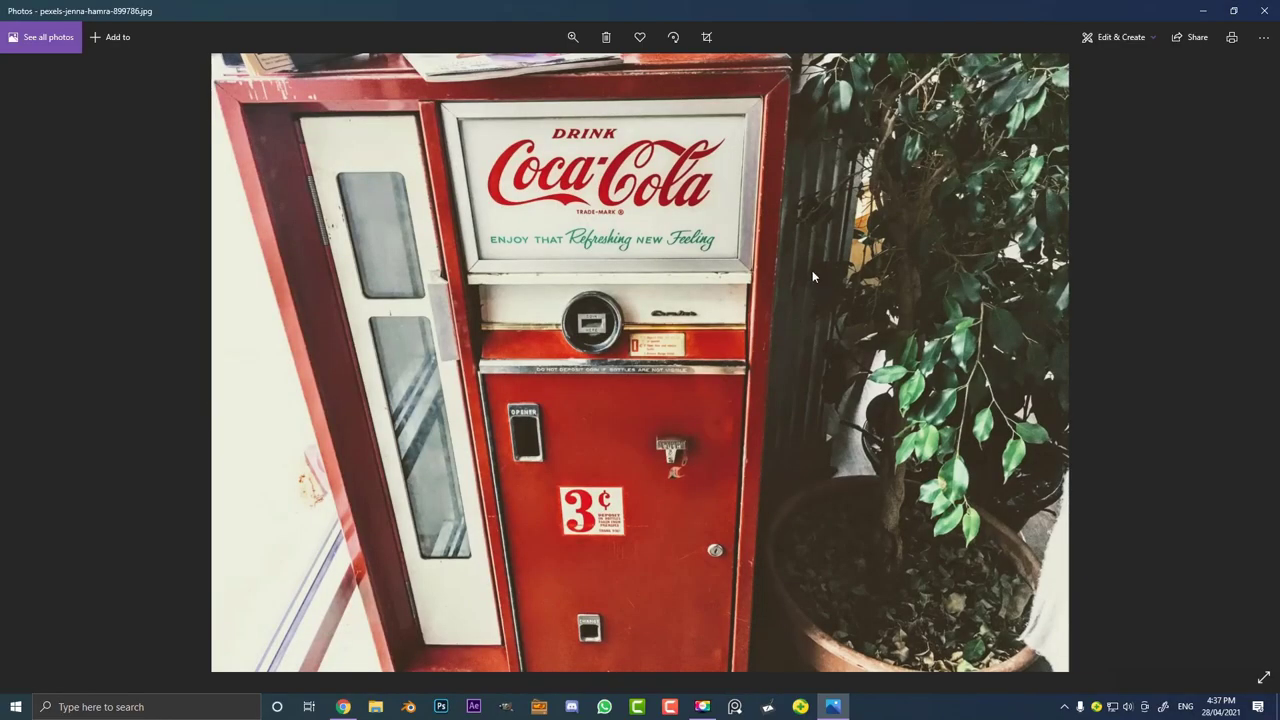
pyautogui.click(343, 707)
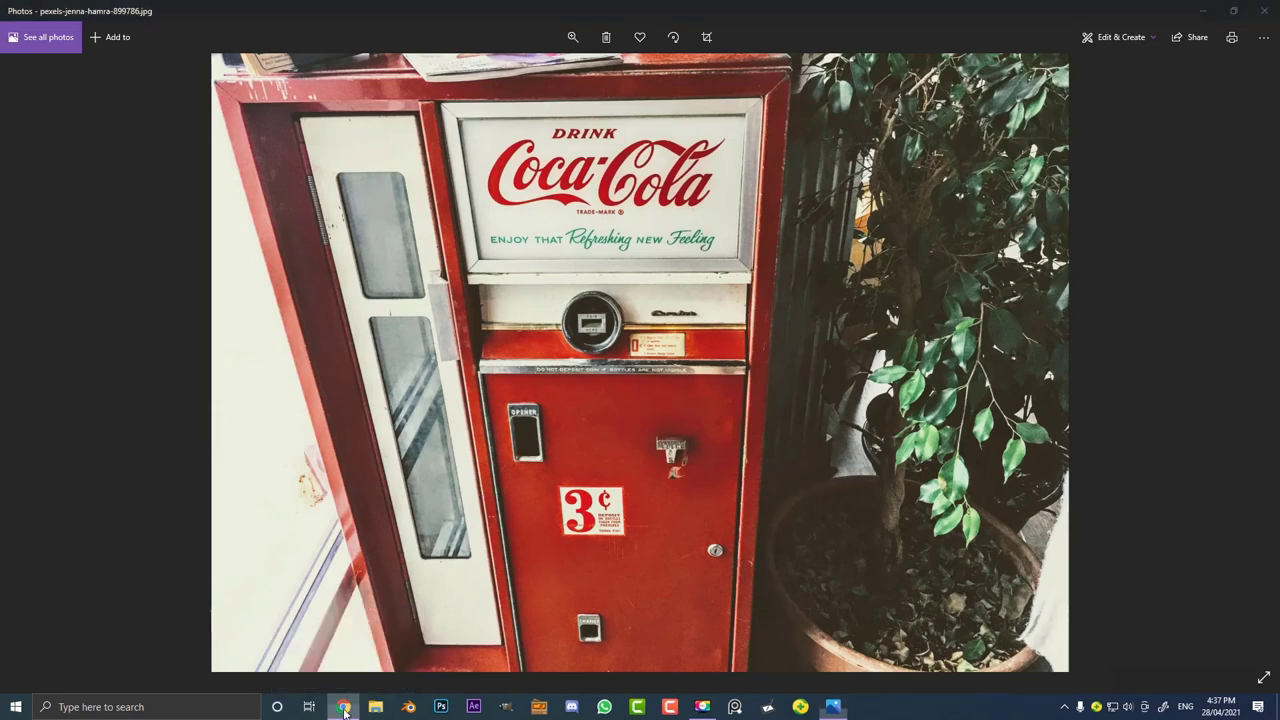
pyautogui.click(404, 11)
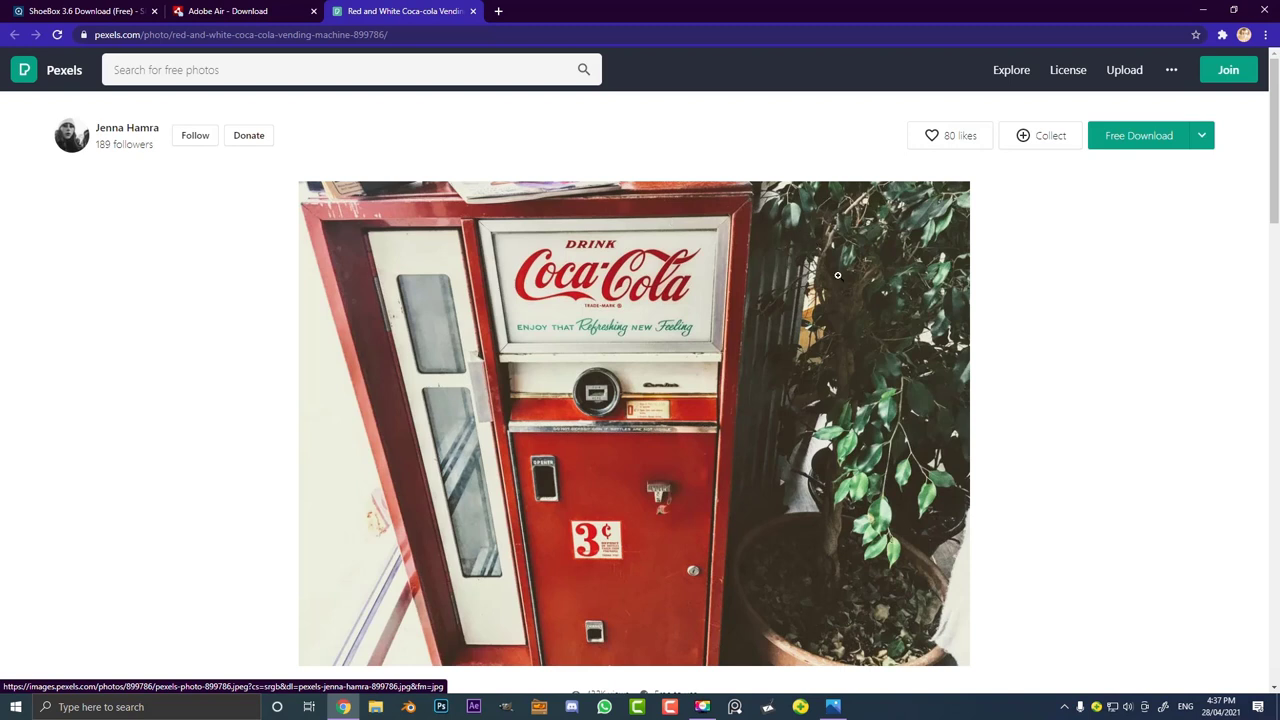
# Show the Pexels Choose a size options, confirming Original is 3991 x 2878.
pyautogui.click(1203, 137)
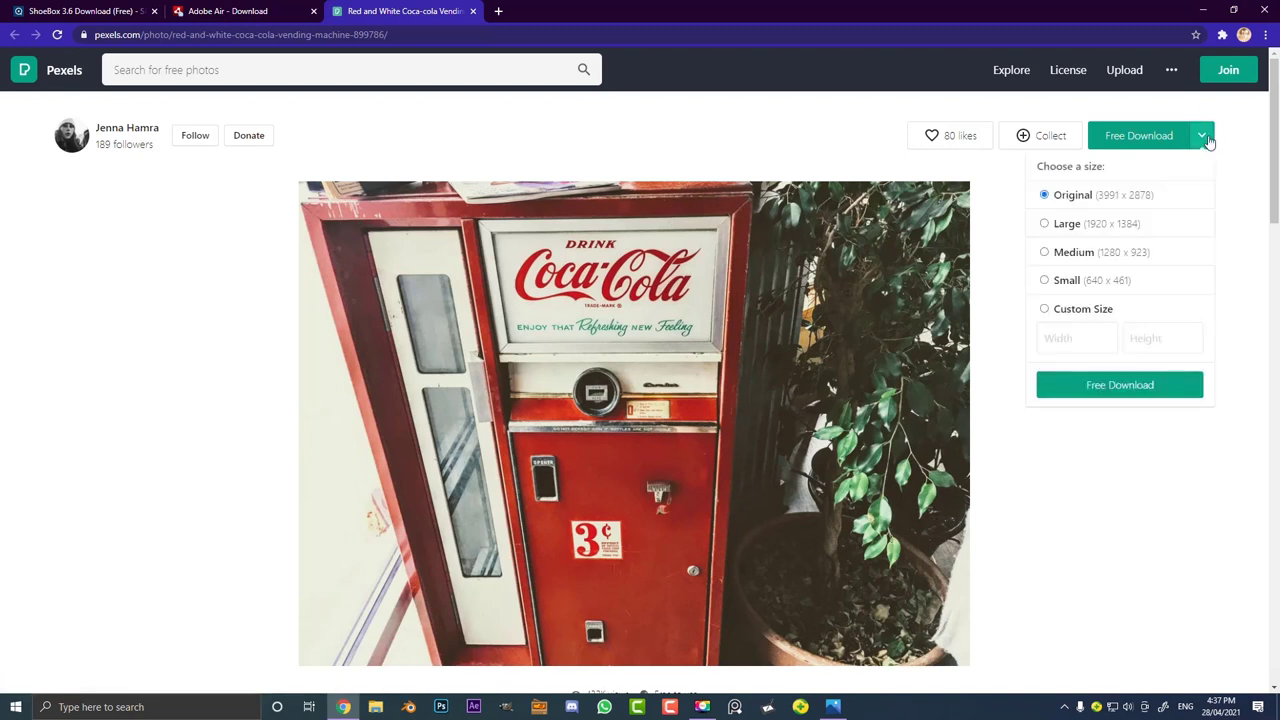
pyautogui.click(1205, 137)
pyautogui.click(1205, 137)
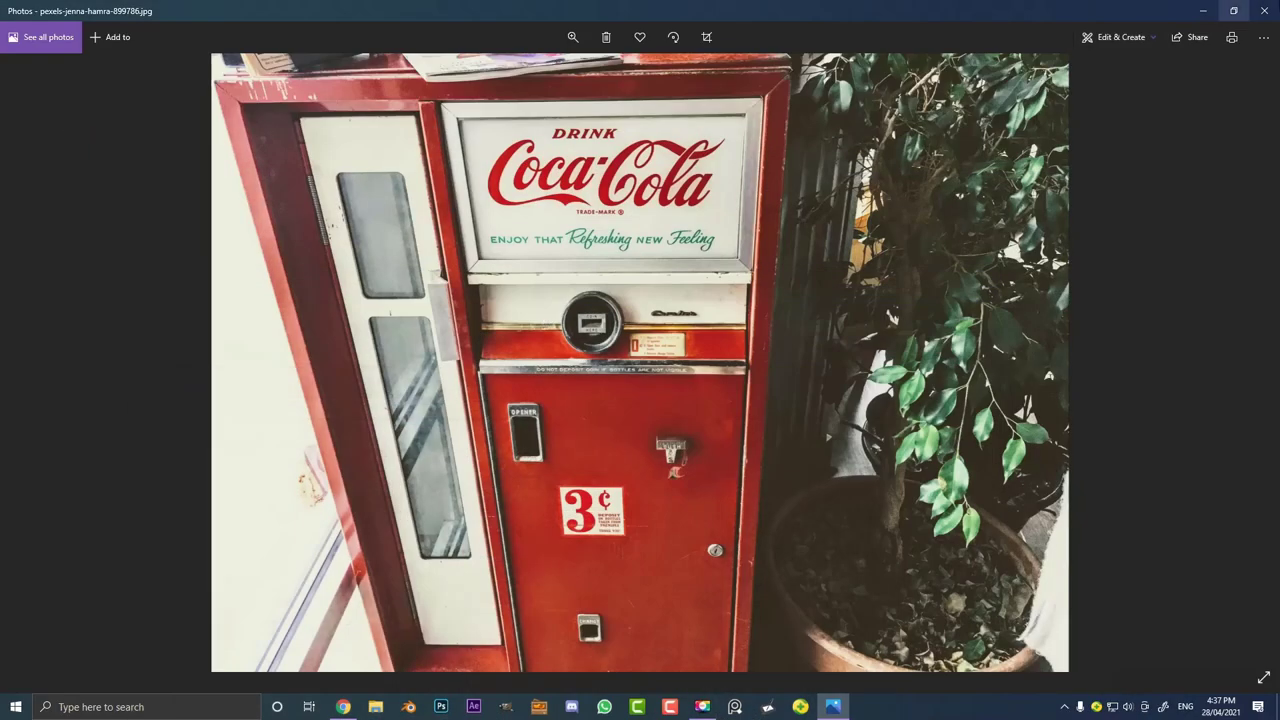
# Close the Photos viewer and launch the ShoeBox panel on the desktop.
pyautogui.click(1268, 9)
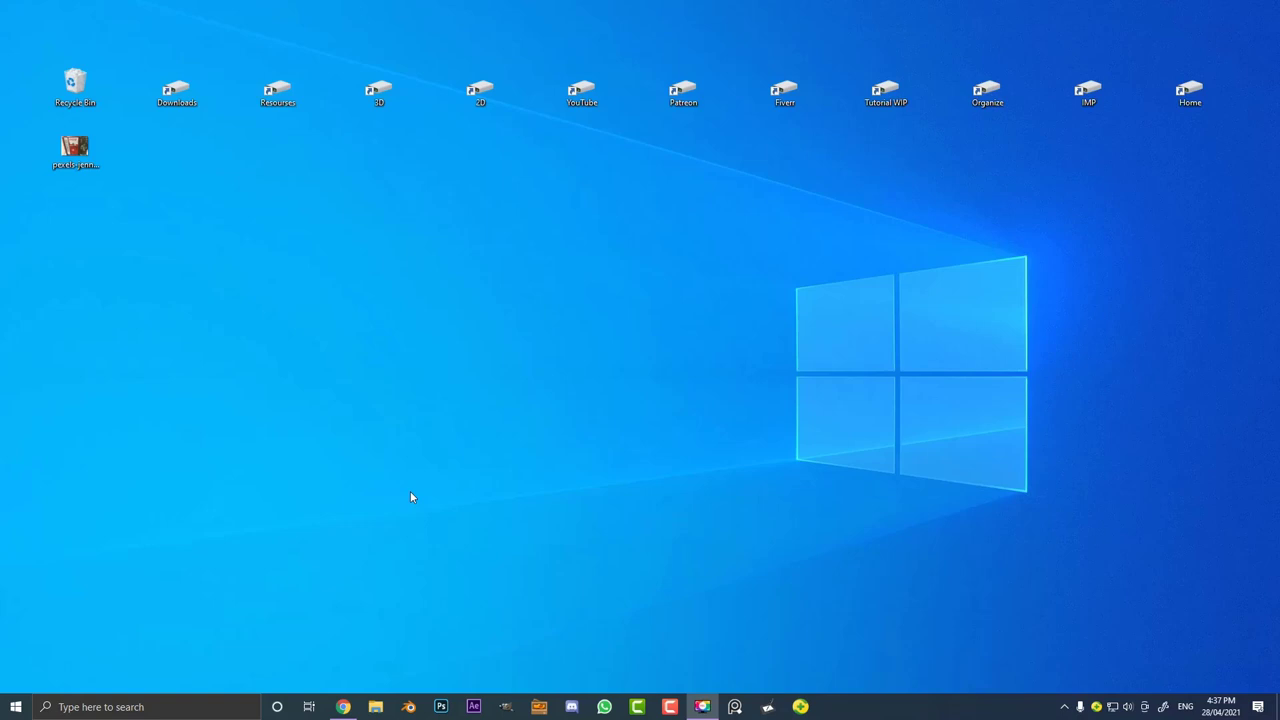
pyautogui.click(541, 708)
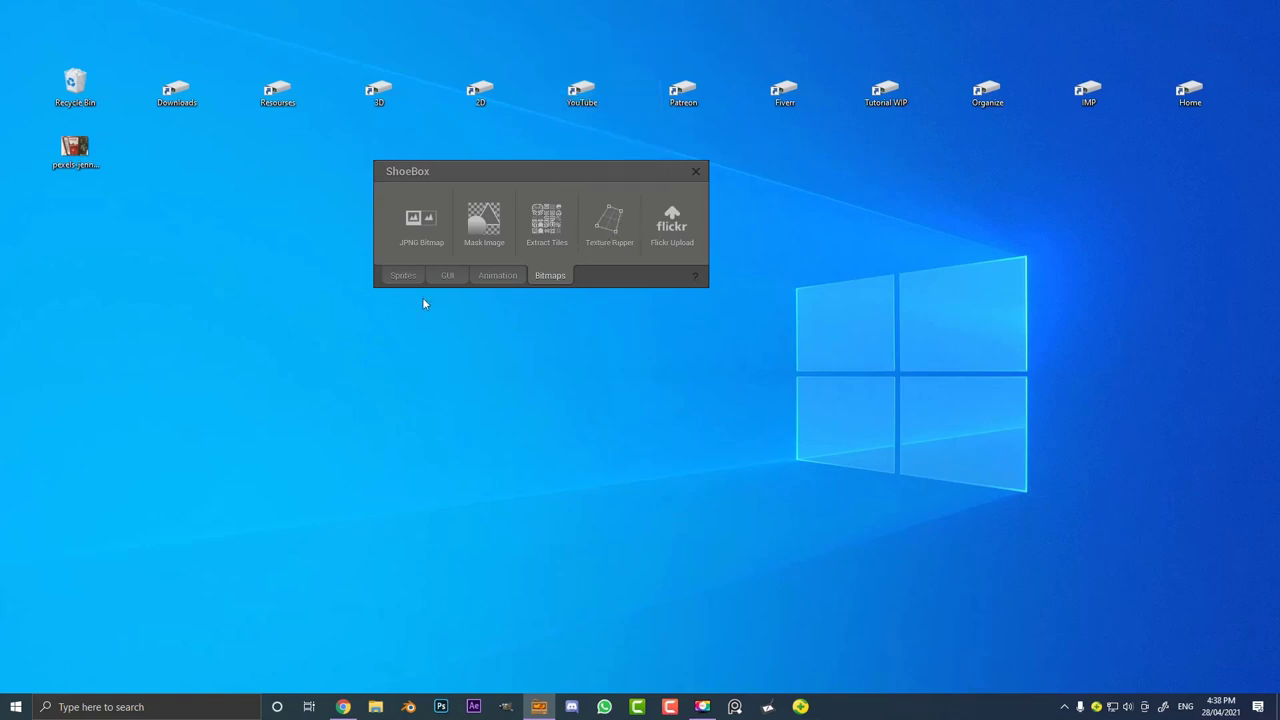
# Drop the vending machine photo into Texture Ripper and pin the machine front's first two corners.
pyautogui.moveTo(78, 155); pyautogui.dragTo(613, 222)
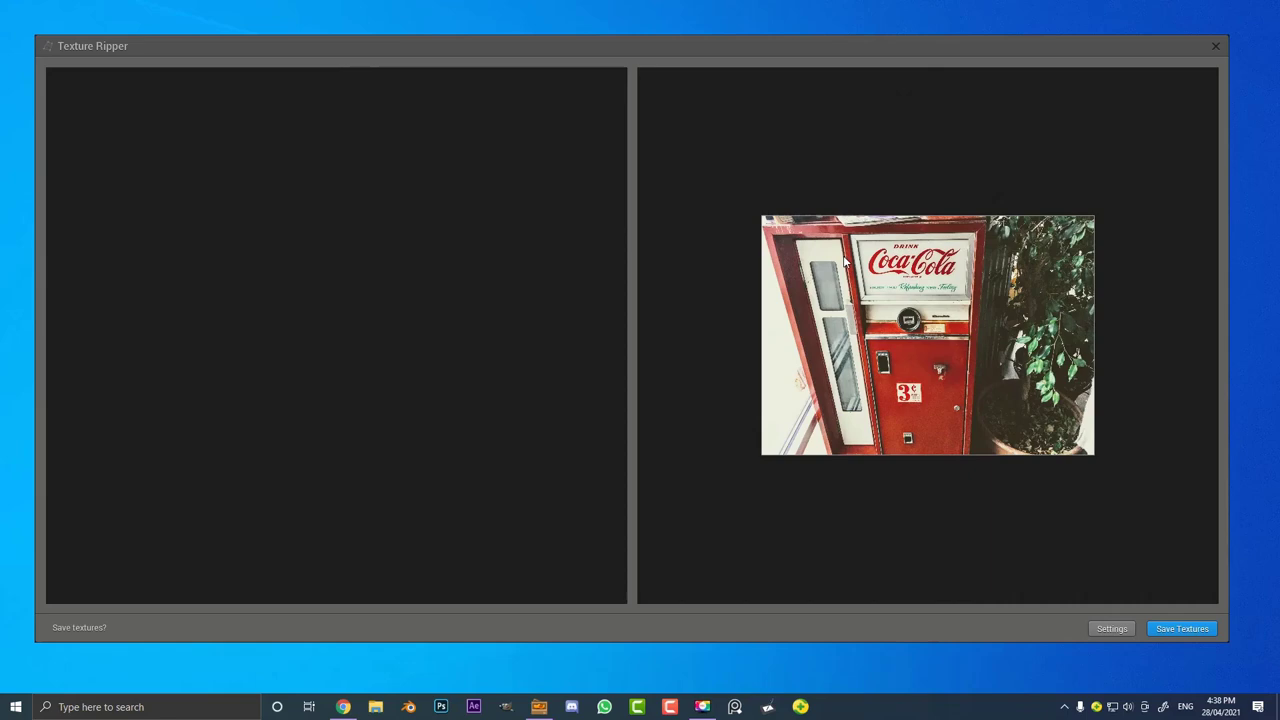
pyautogui.scroll(2, 952, 323)
pyautogui.scroll(-1, 950, 326)
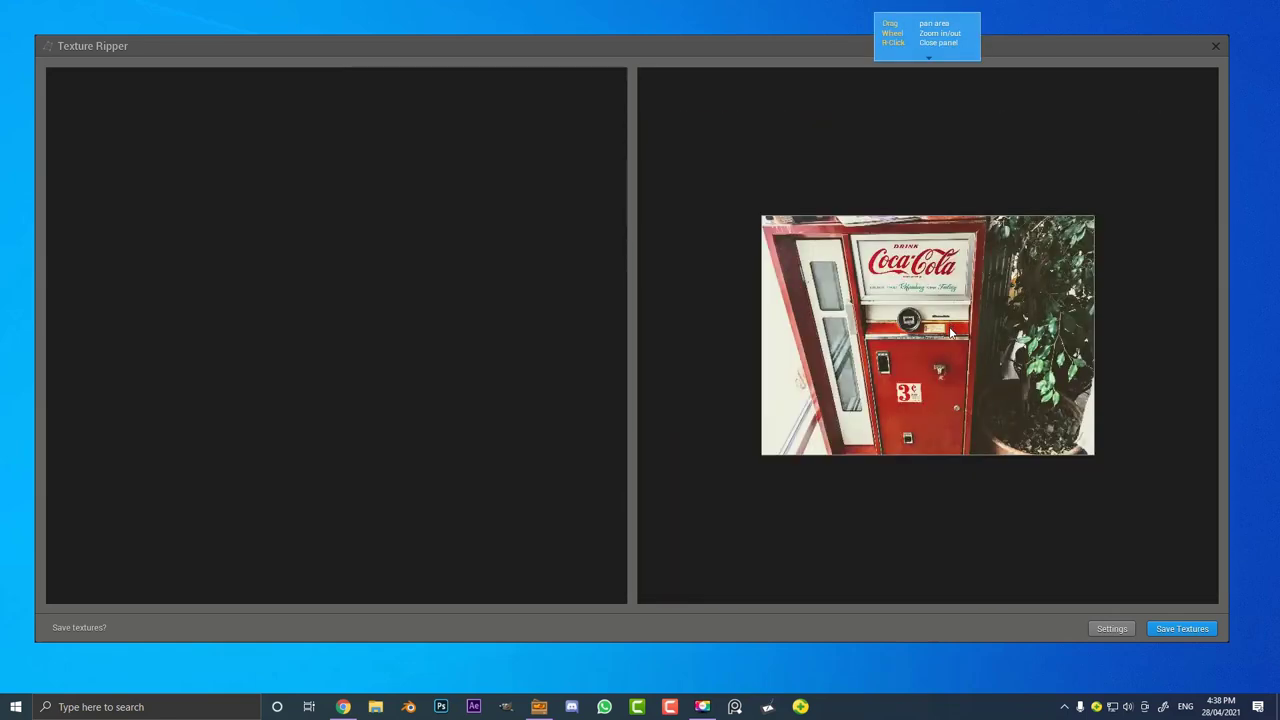
pyautogui.scroll(3, 949, 328)
pyautogui.scroll(-3, 949, 328)
pyautogui.scroll(1, 949, 330)
pyautogui.scroll(-1, 949, 338)
pyautogui.scroll(1, 912, 330)
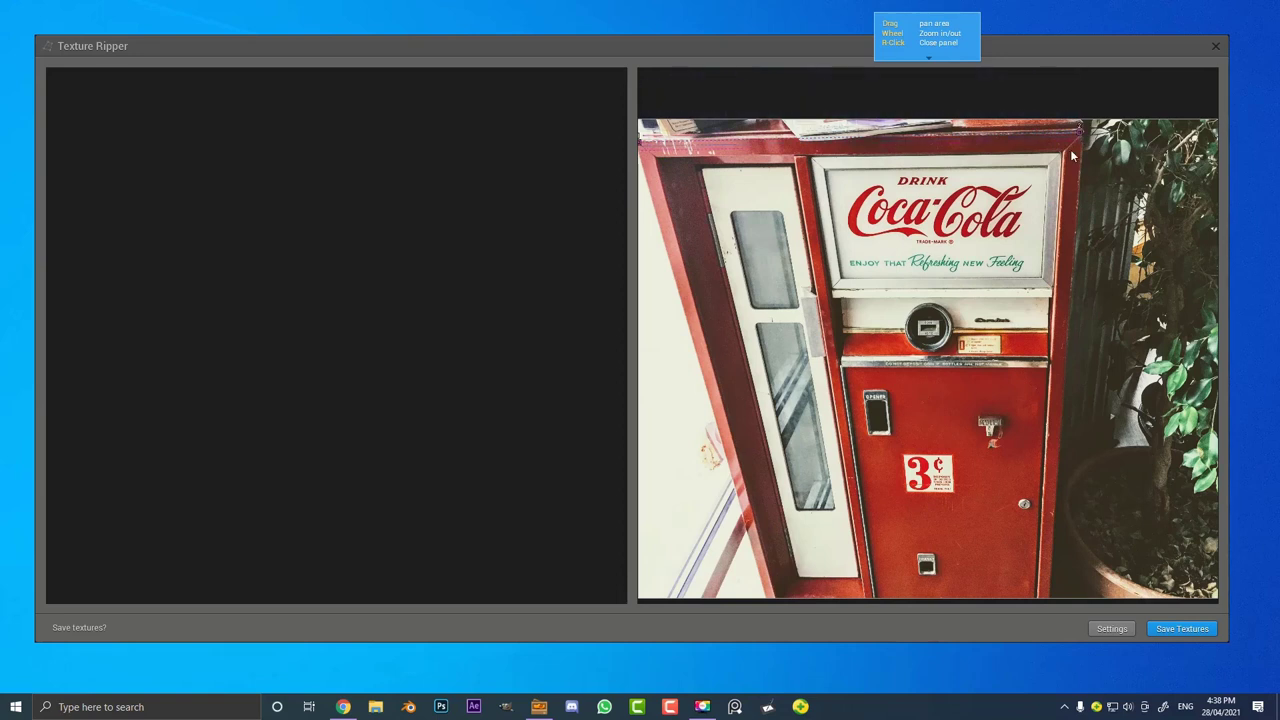
pyautogui.click(1083, 289)
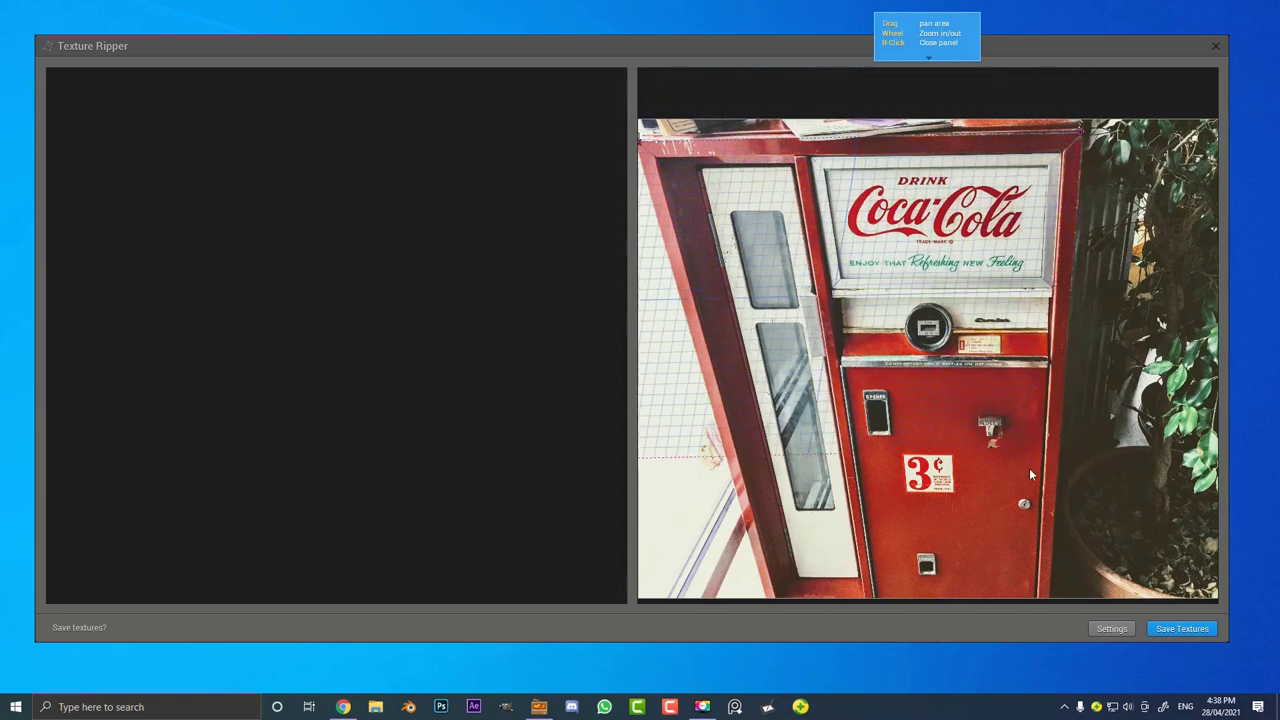
pyautogui.click(1044, 594)
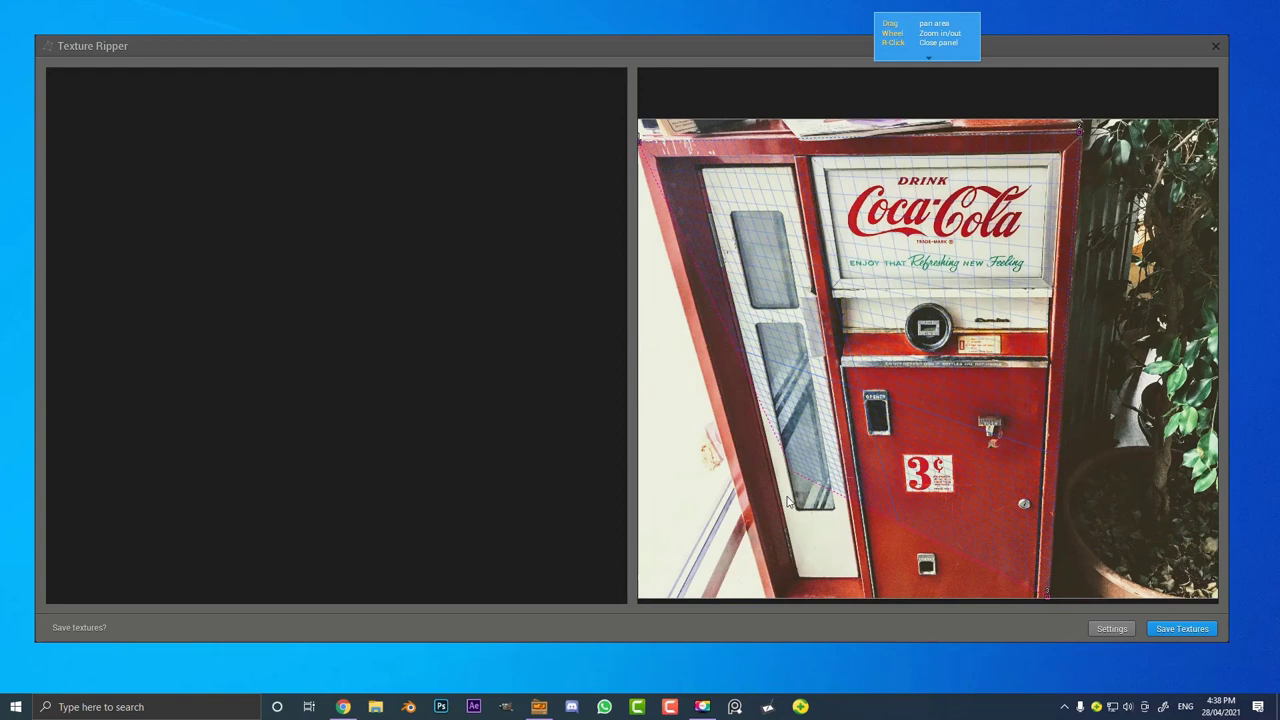
# Pin the last corner of the machine front quad to render its flattened, squared-up texture.
pyautogui.click(769, 603)
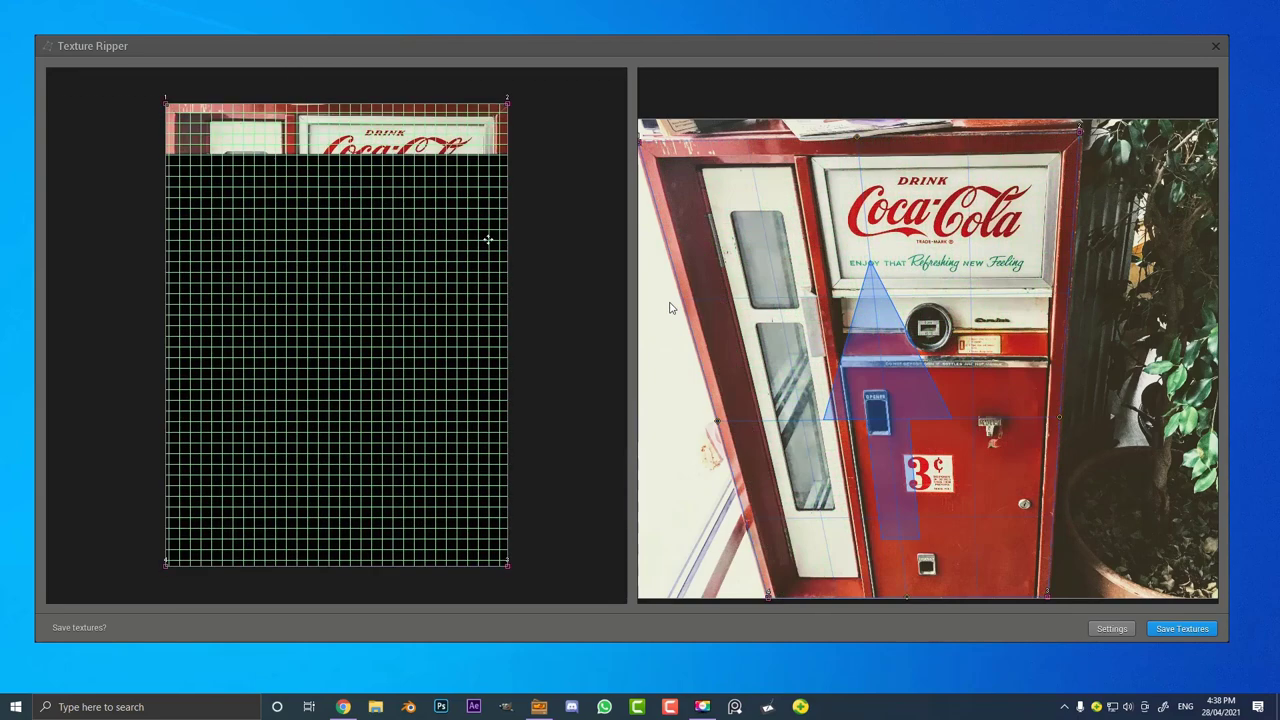
pyautogui.moveTo(603, 291)
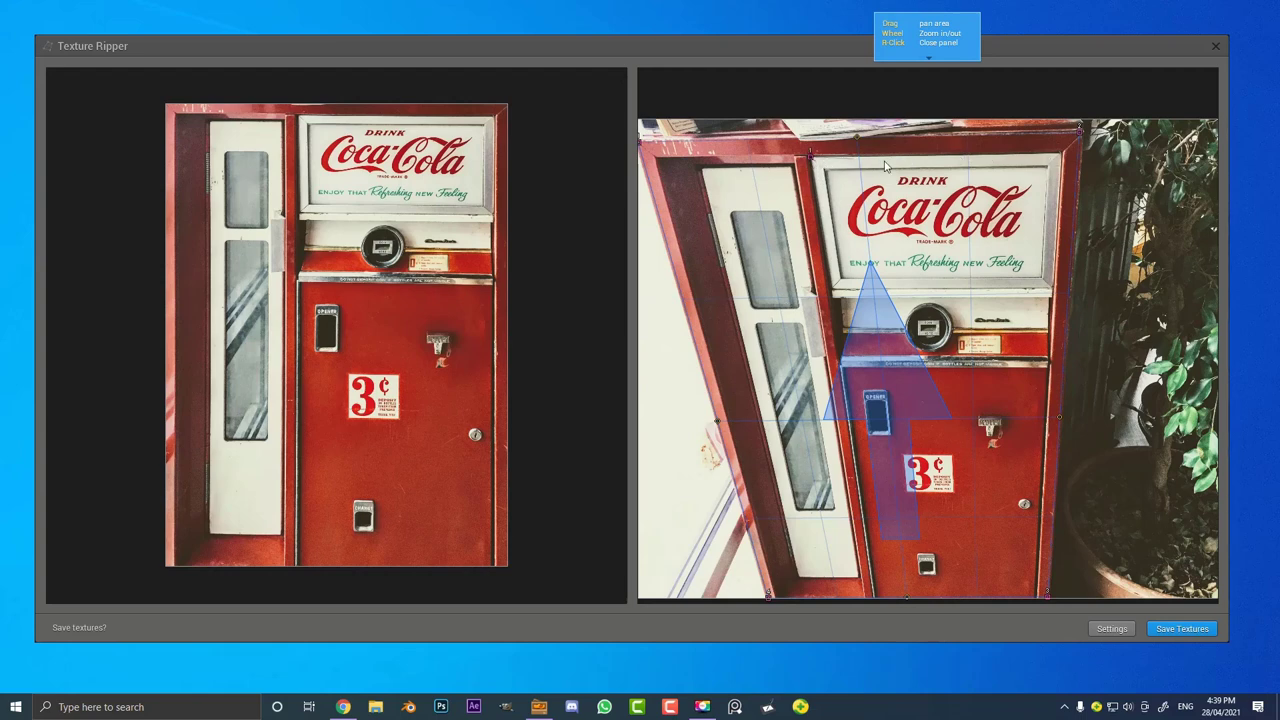
# Outline the Coca-Cola sign's corners to extract it as a second slice beside the front.
pyautogui.click(1062, 152)
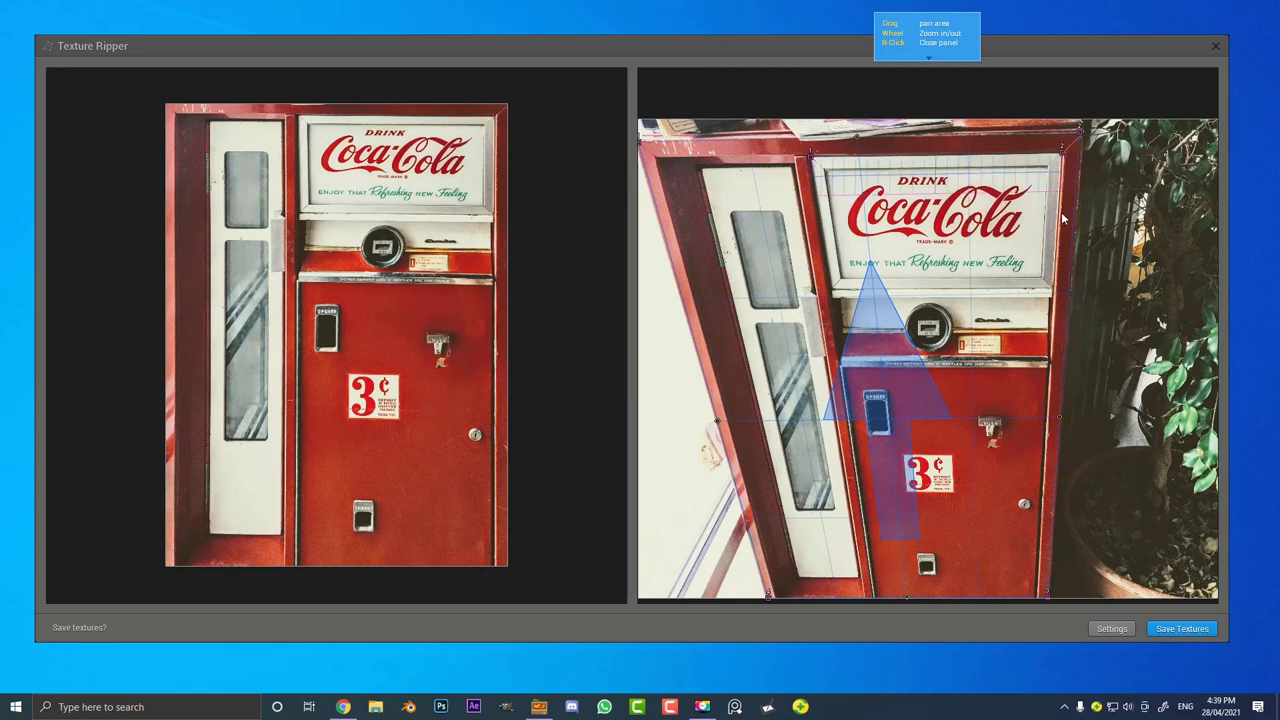
pyautogui.click(1053, 302)
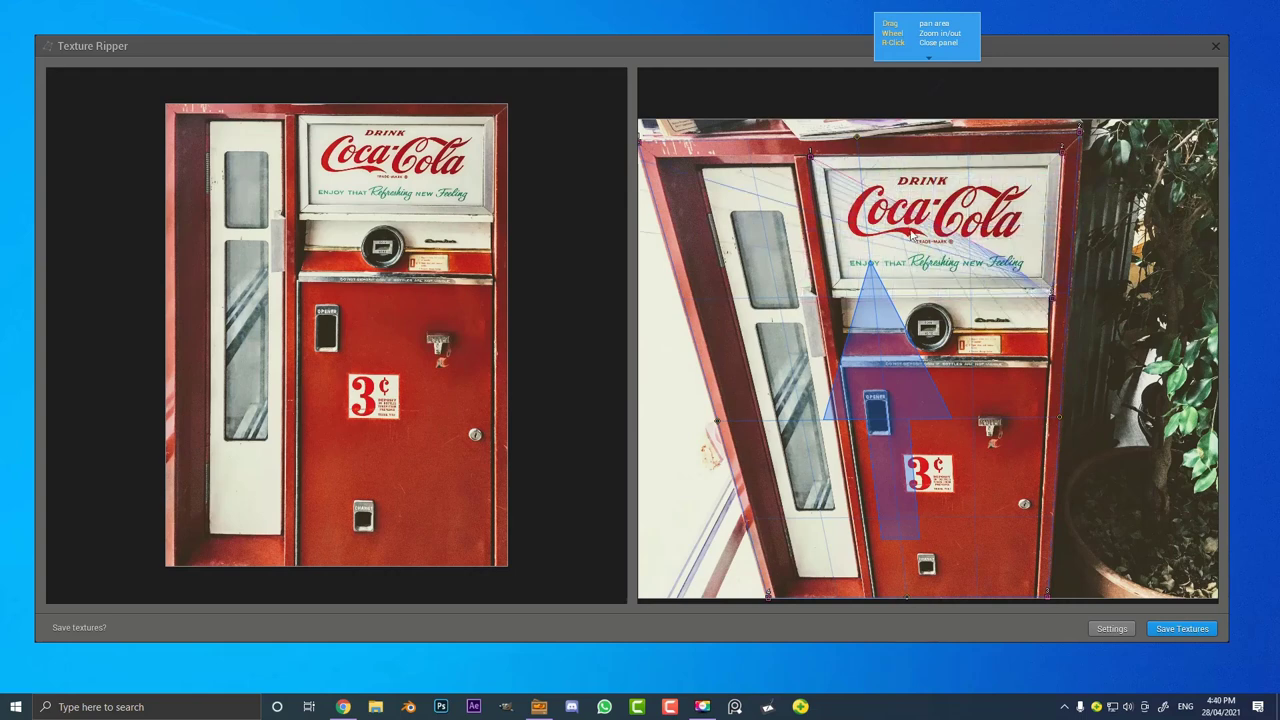
pyautogui.click(833, 298)
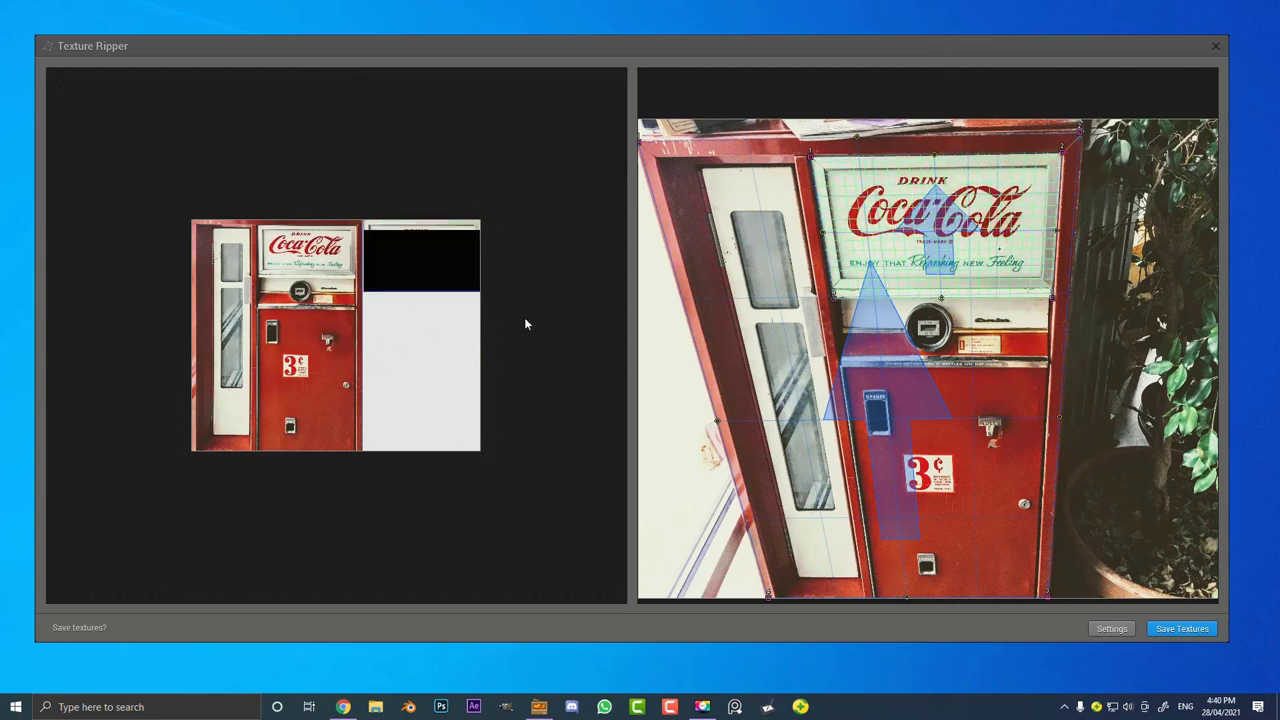
pyautogui.scroll(2, 480, 260)
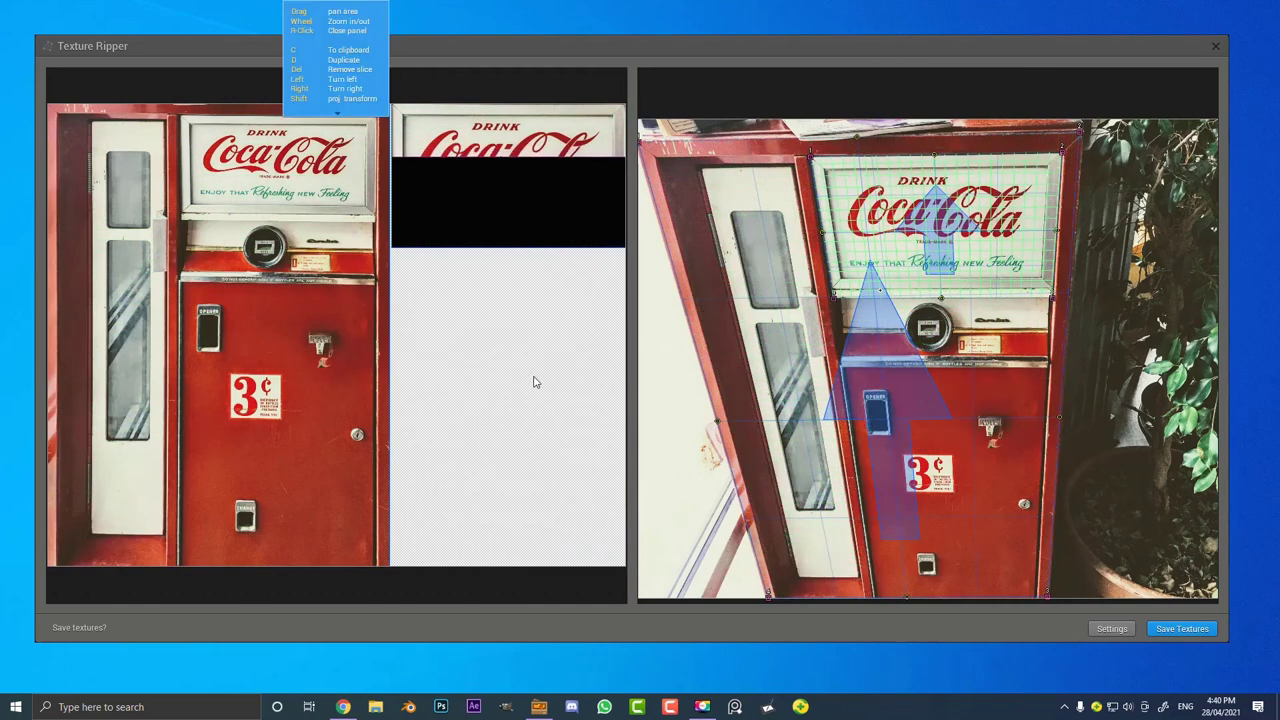
pyautogui.scroll(-2, 560, 258)
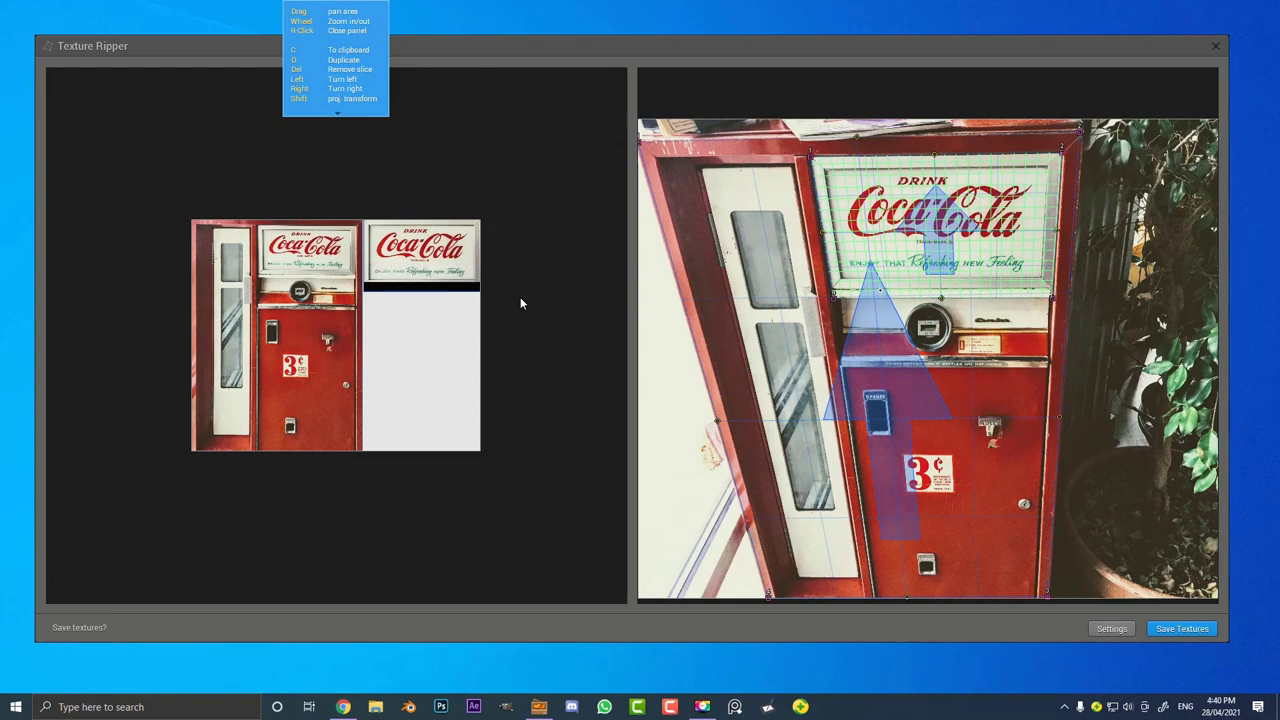
pyautogui.scroll(2, 520, 300)
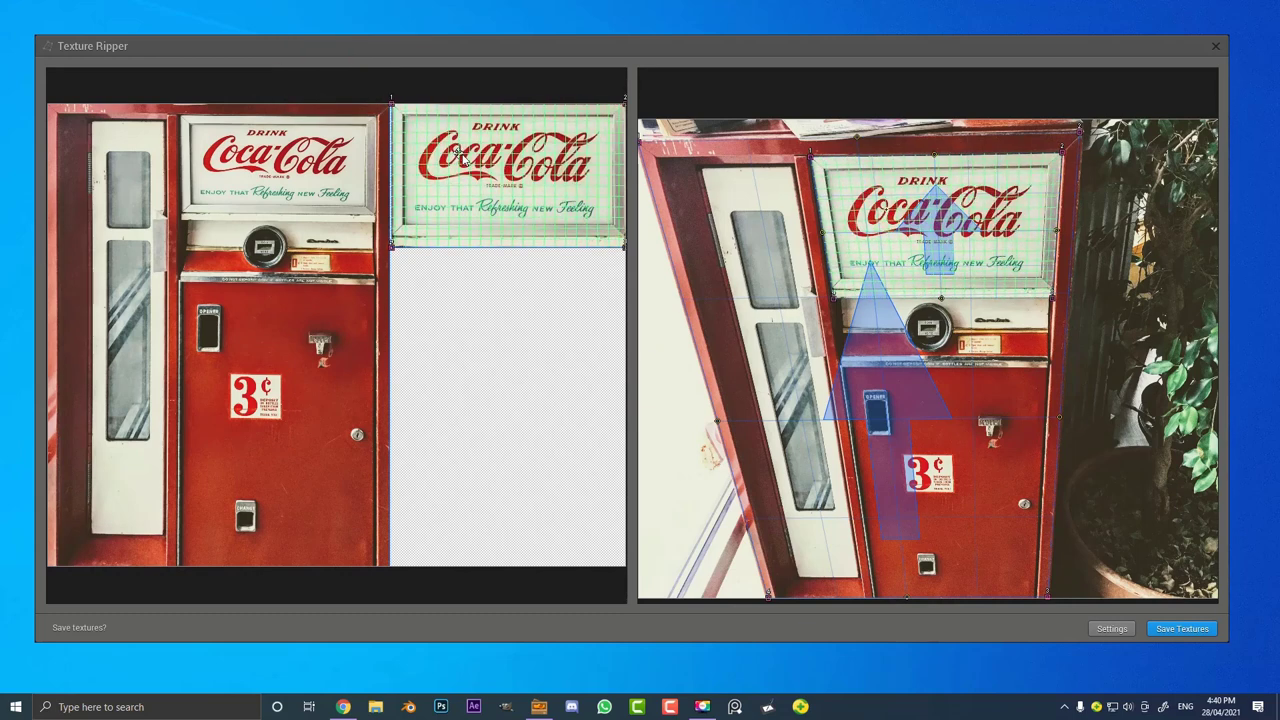
# Position the Coca-Cola sign slice along the top-right, next to the flattened machine front.
pyautogui.scroll(-2, 471, 314)
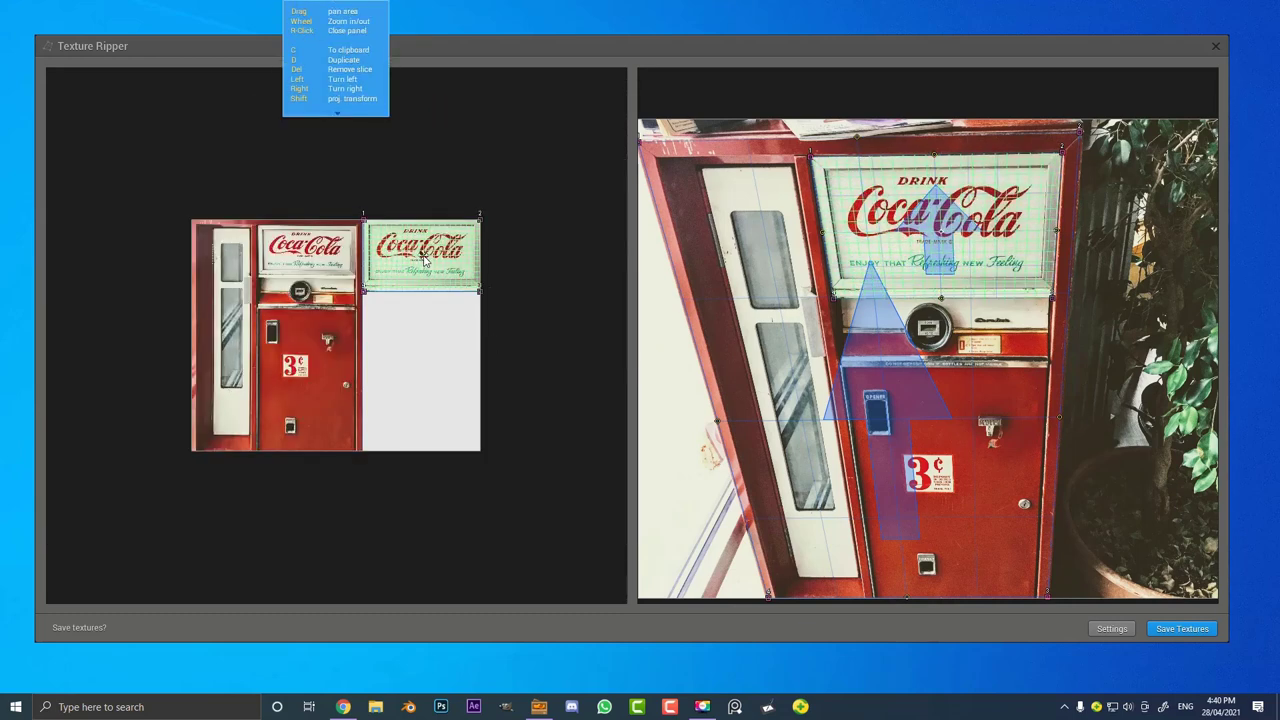
pyautogui.moveTo(423, 255)
pyautogui.mouseDown()
pyautogui.moveTo(451, 321)
pyautogui.moveTo(423, 350)
pyautogui.moveTo(470, 222)
pyautogui.moveTo(422, 256)
pyautogui.mouseUp()
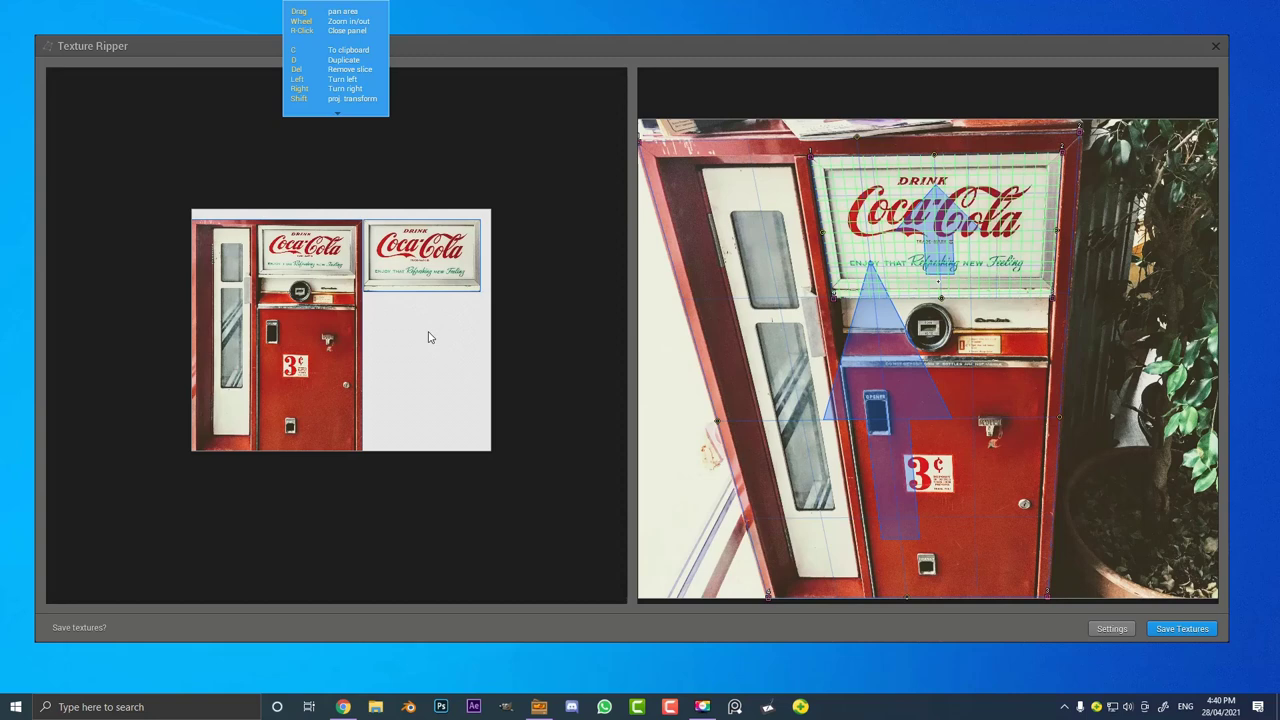
pyautogui.scroll(2, 425, 343)
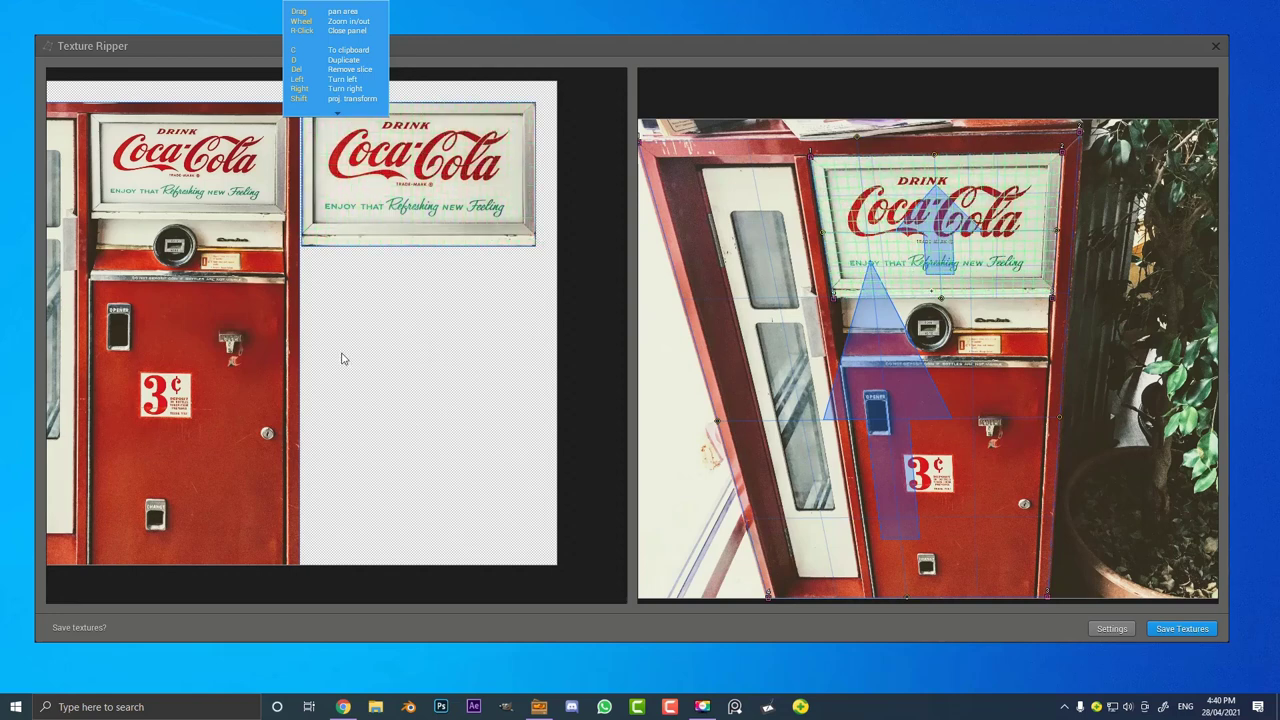
pyautogui.scroll(-3, 422, 328)
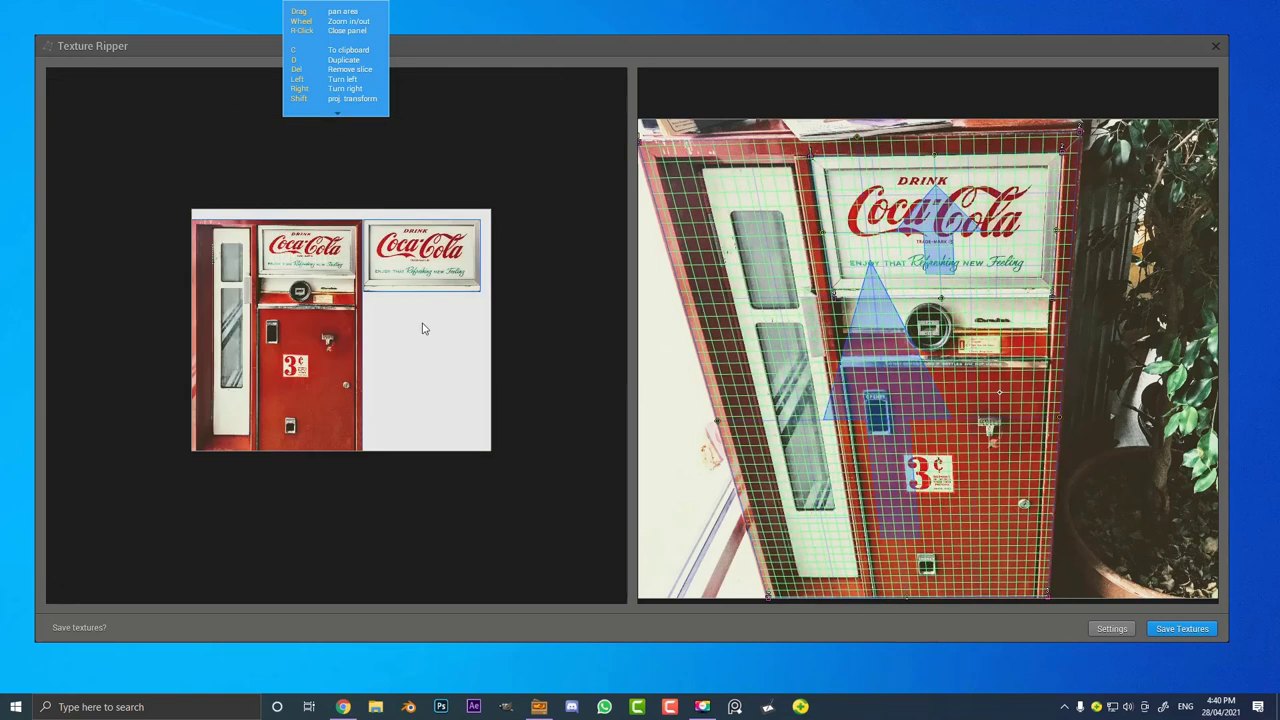
pyautogui.scroll(3, 430, 334)
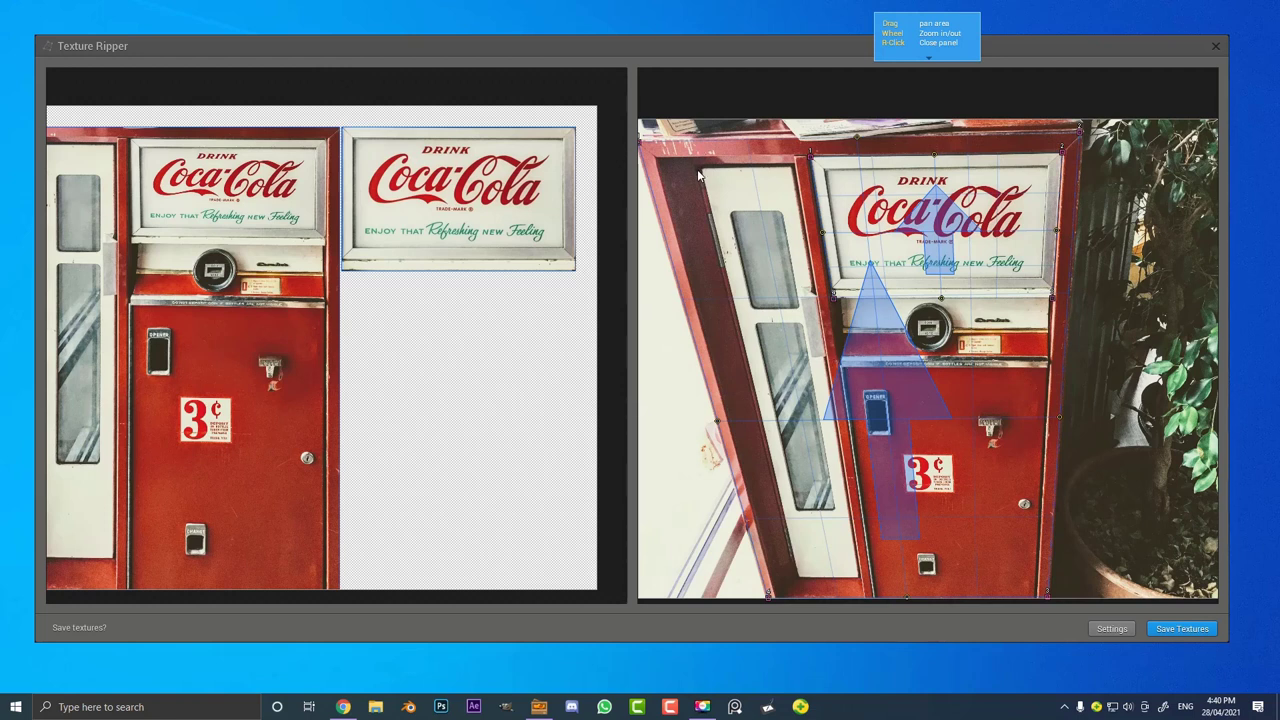
# Outline the left window panel as a new quad and place its slice under the sign.
pyautogui.click(795, 170)
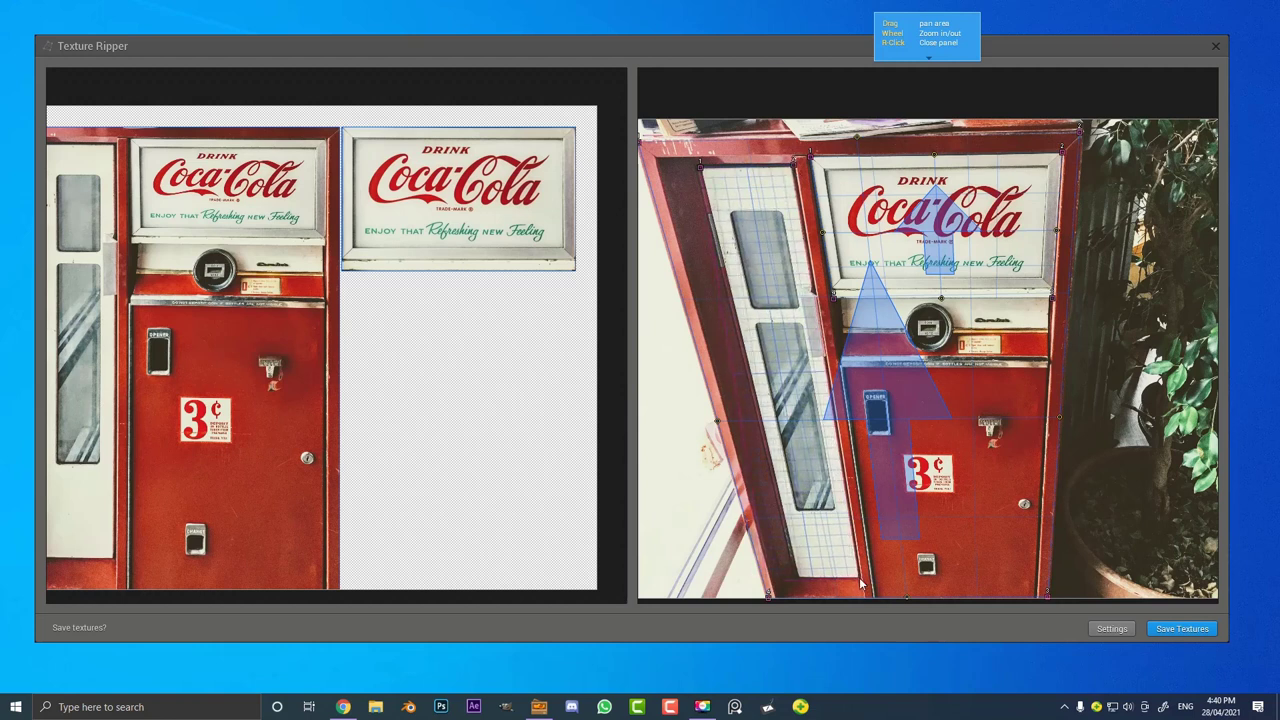
pyautogui.click(860, 578)
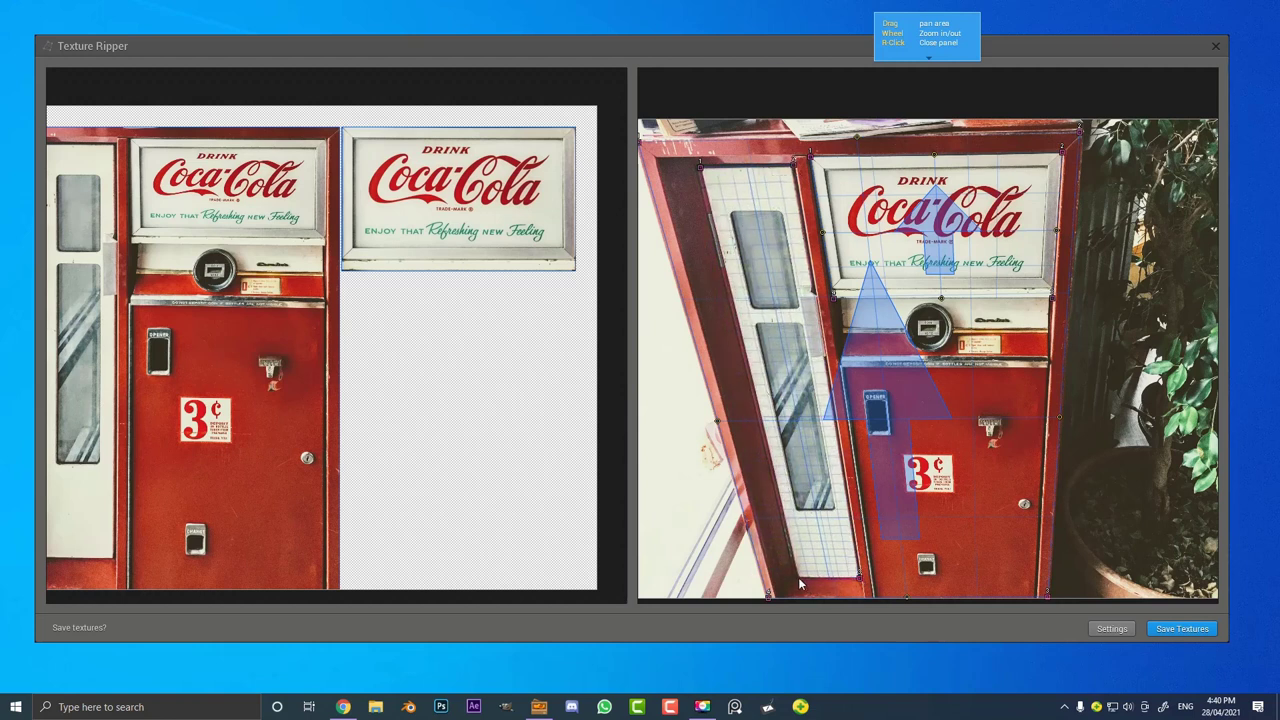
pyautogui.click(799, 576)
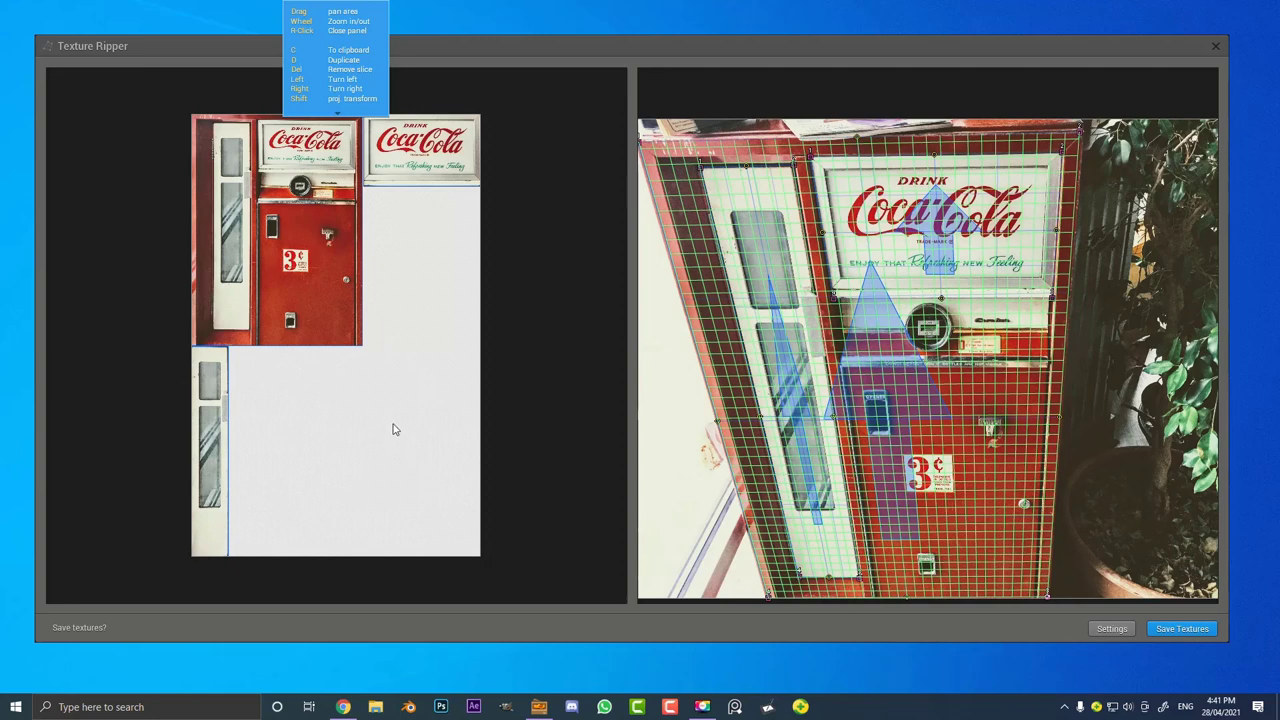
pyautogui.click(210, 447)
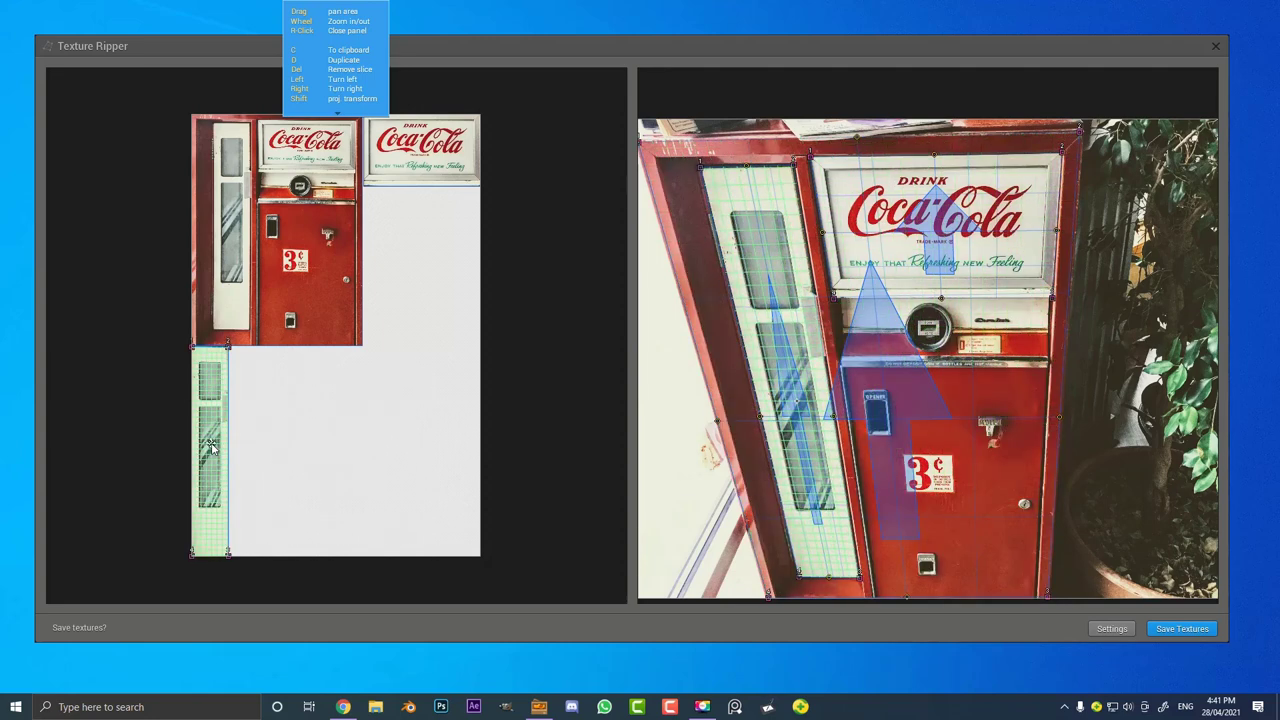
pyautogui.moveTo(210, 447); pyautogui.dragTo(385, 290)
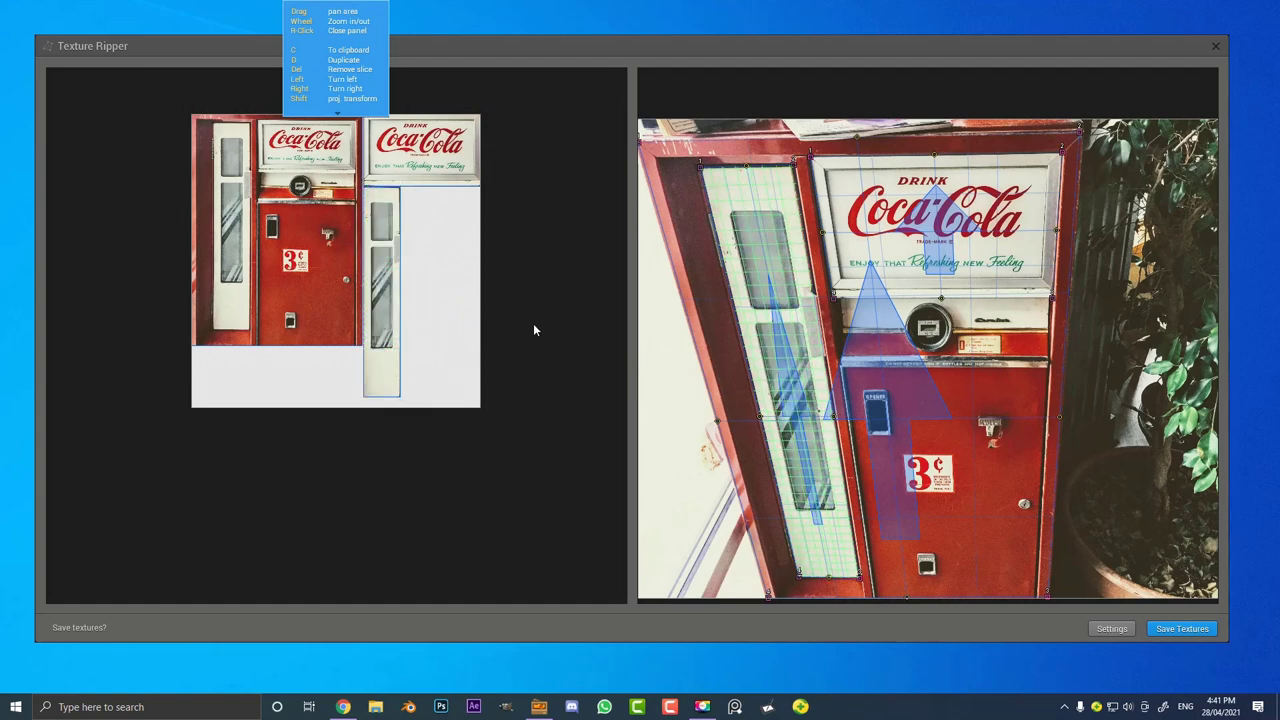
# Dismiss the shortcut help and choose Save Textures for the combined slices.
pyautogui.rightClick(426, 200)
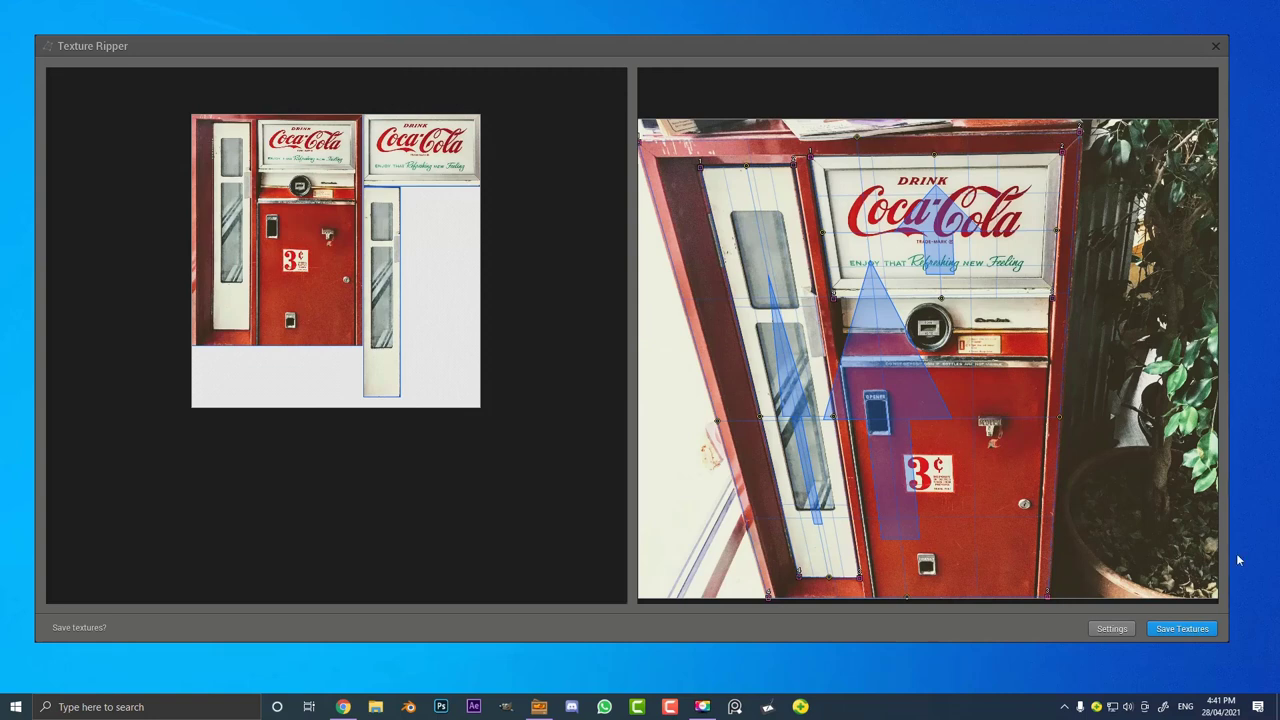
pyautogui.click(1184, 628)
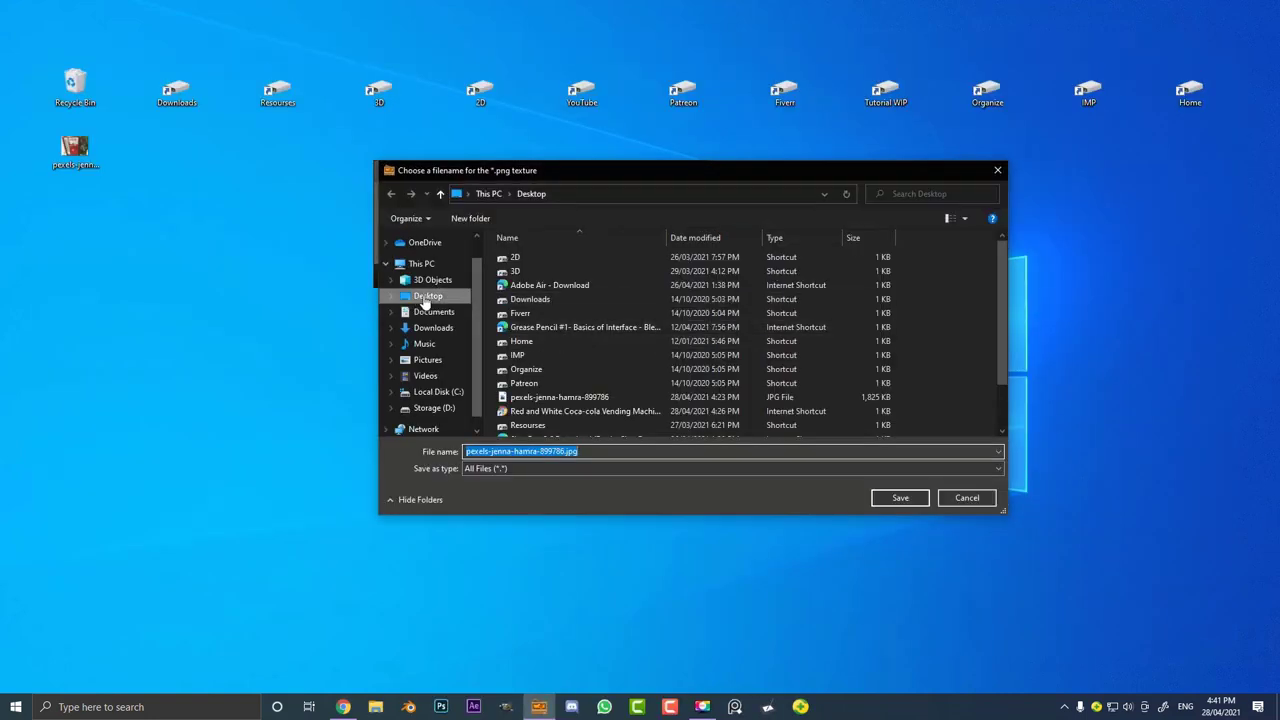
# Save the PNG as 'texture', move its desktop icon below the photo, and bring ShoeBox forward.
pyautogui.write('texture')
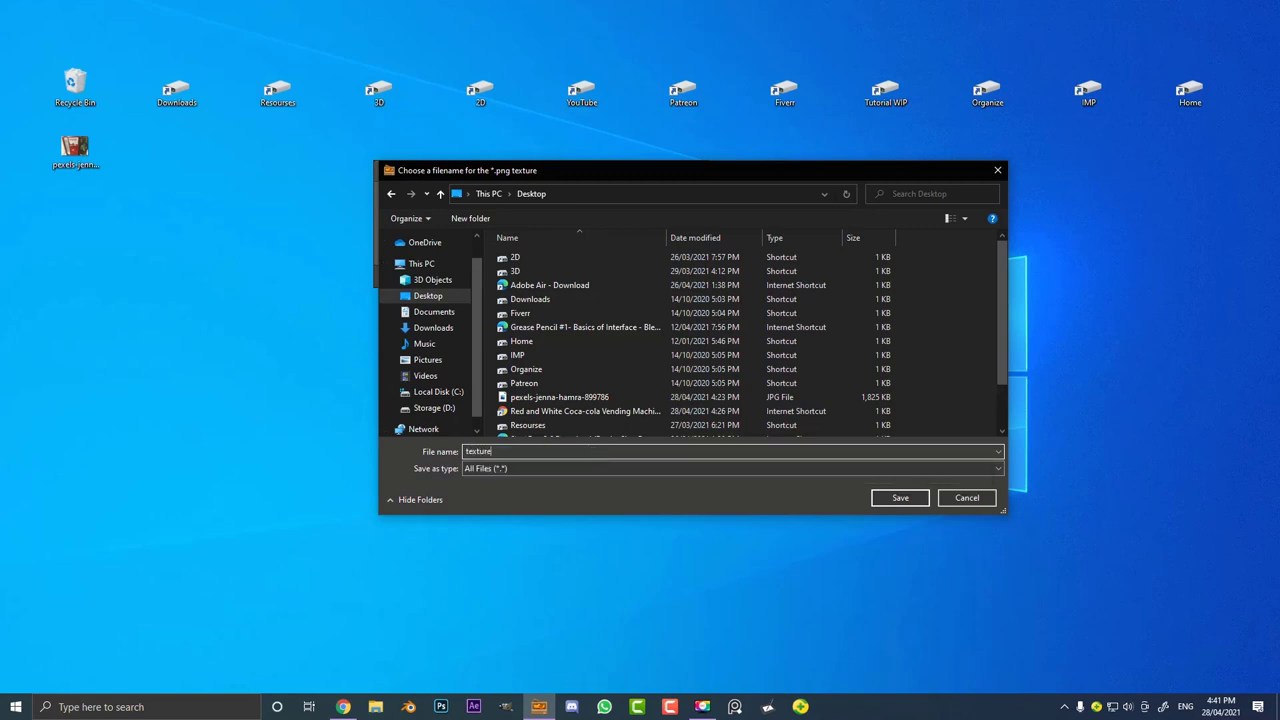
pyautogui.press('Return')
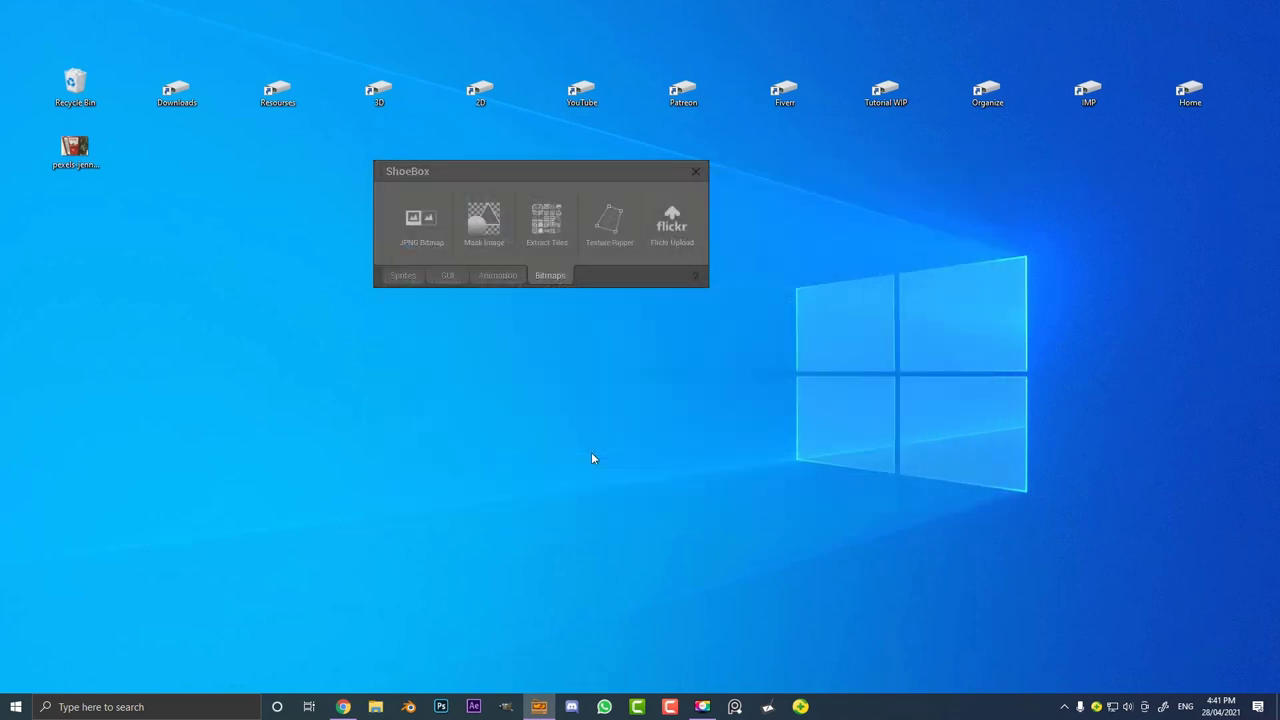
pyautogui.moveTo(12, 40); pyautogui.dragTo(75, 205)
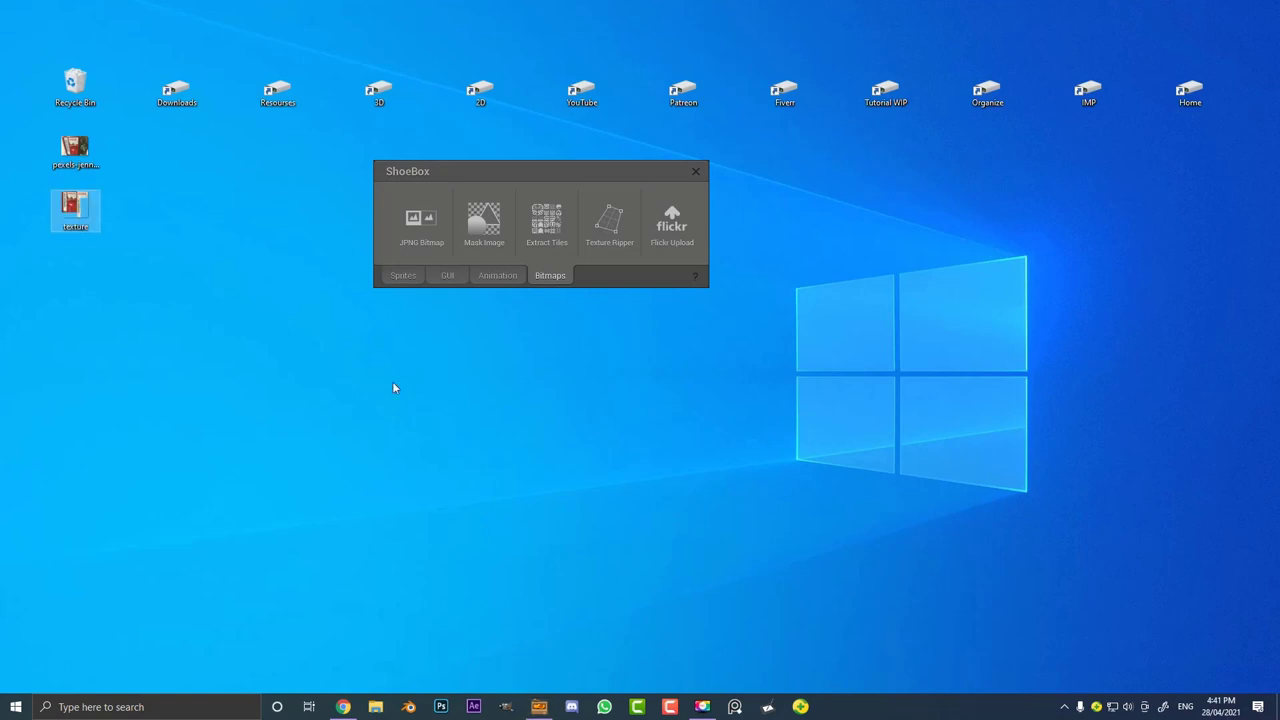
pyautogui.click(539, 708)
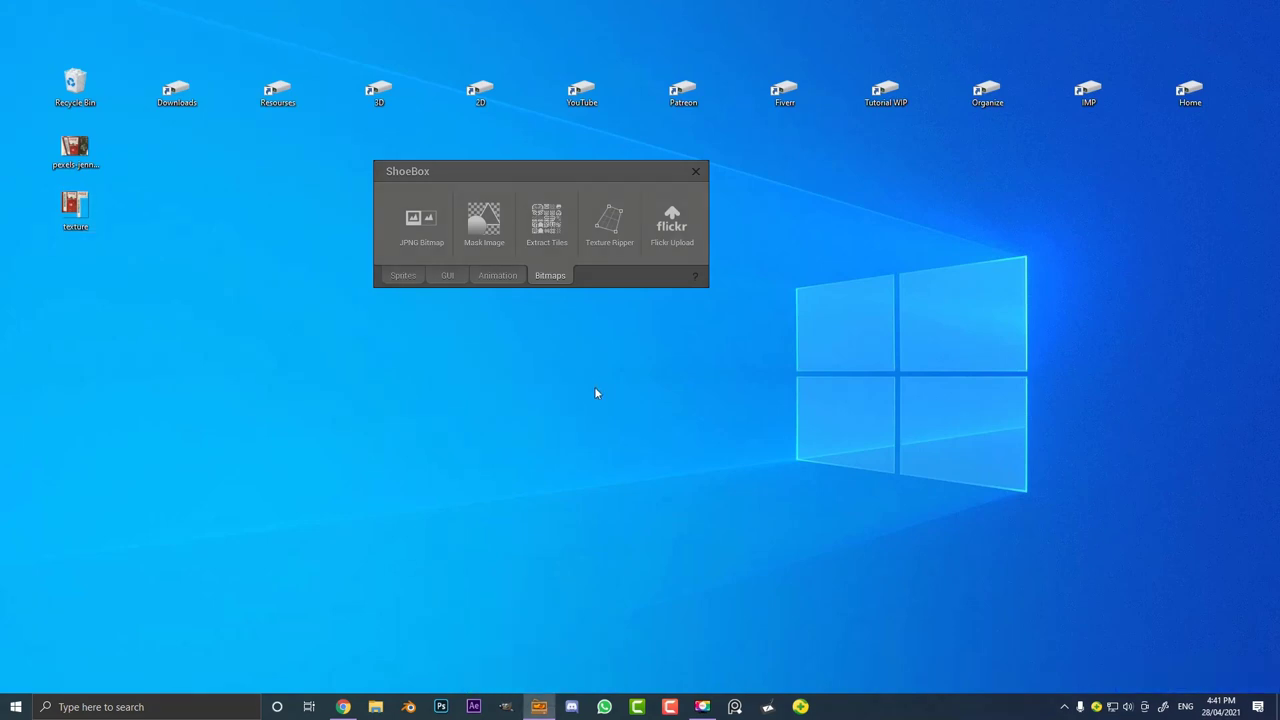